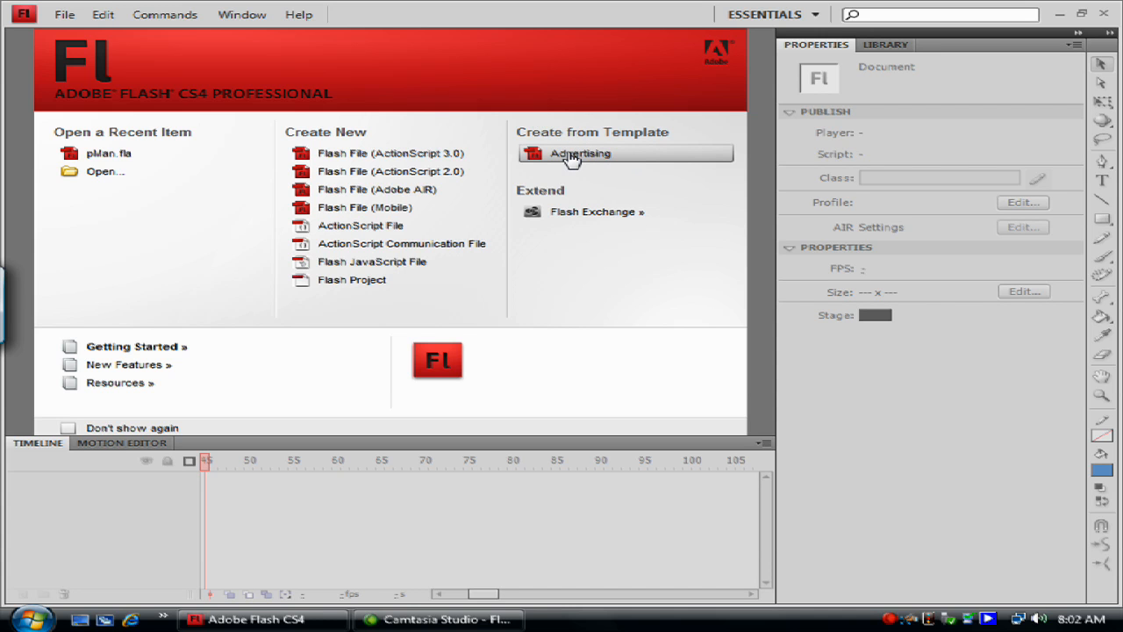
# Create a new document from the Advertising template 728 x 90 - Leaderboard
pyautogui.click(571, 155)
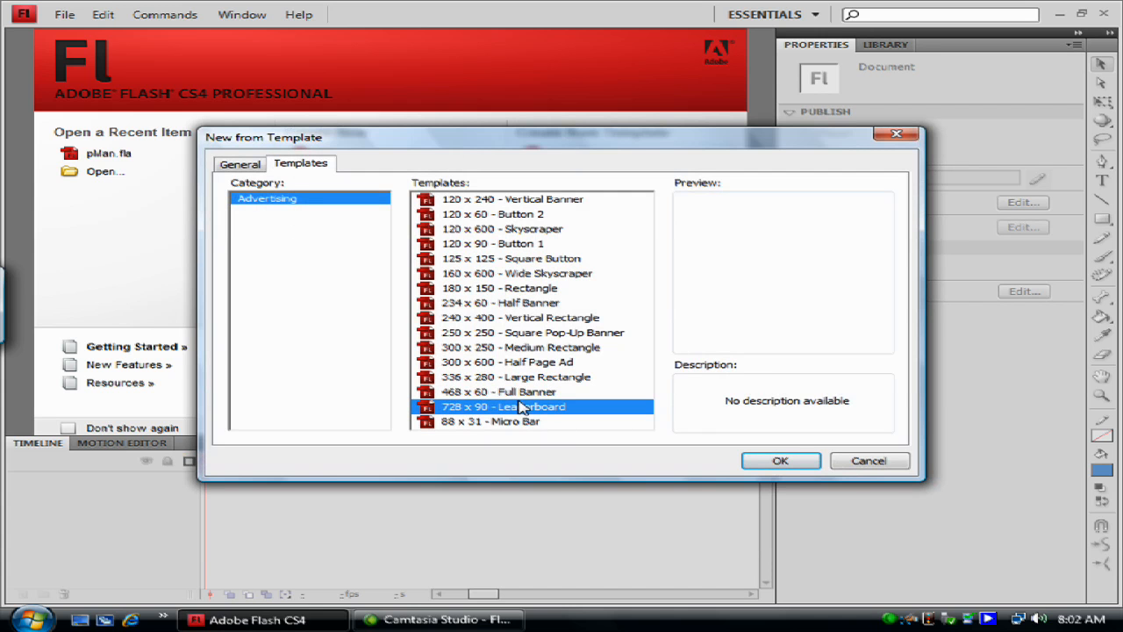
pyautogui.click(784, 460)
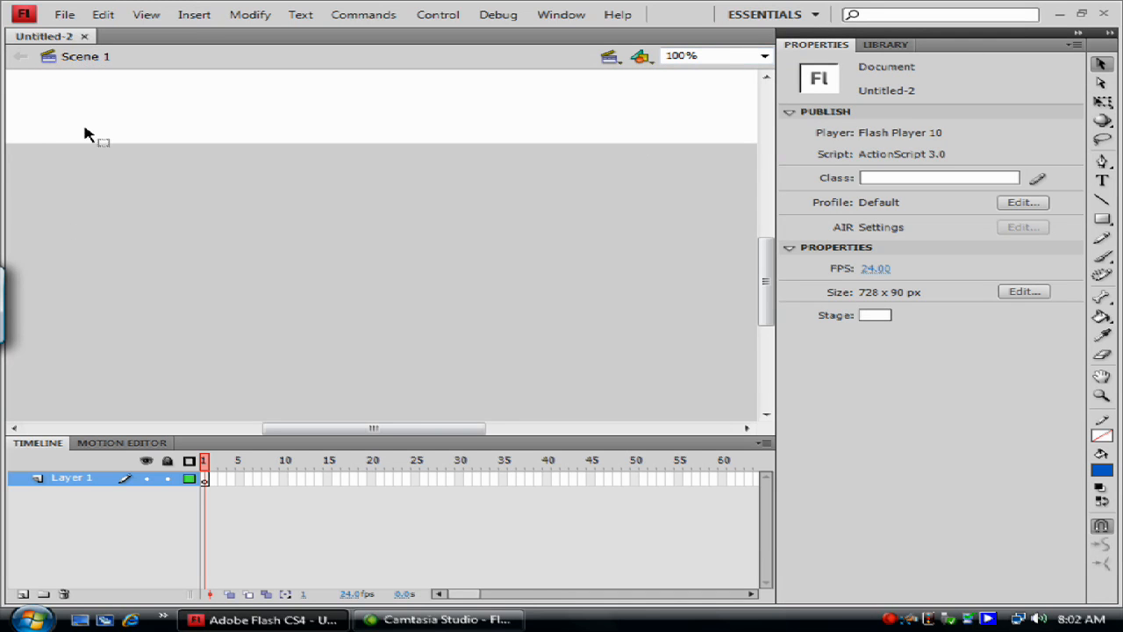
# Dock the Tools panel on the opposite side of the stage and narrow it to a single column
pyautogui.click(560, 14)
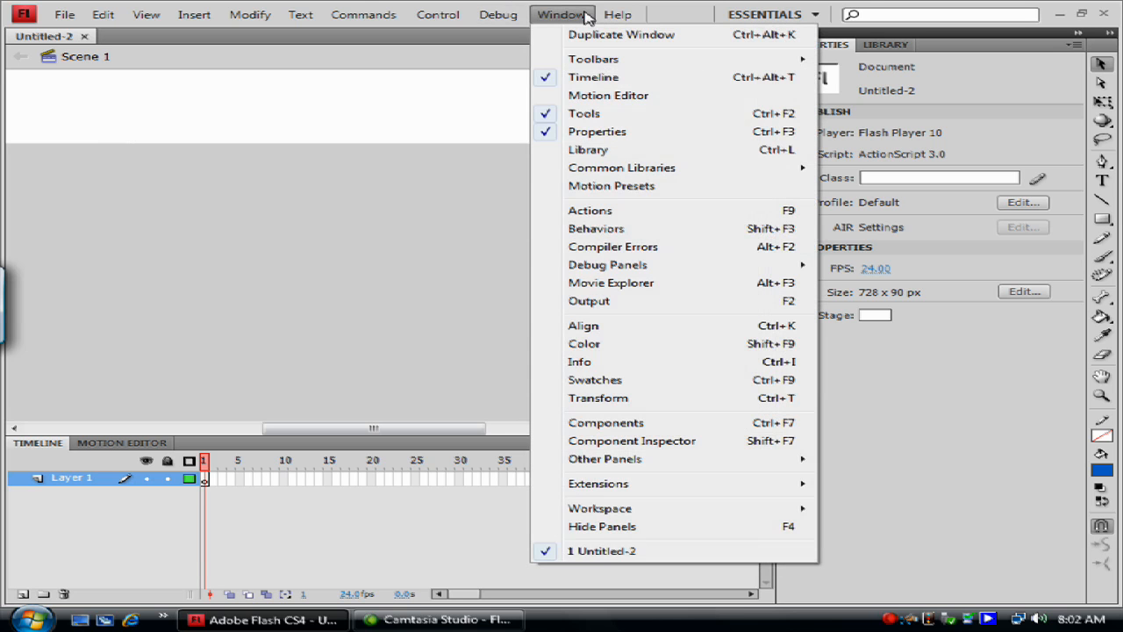
pyautogui.click(746, 125)
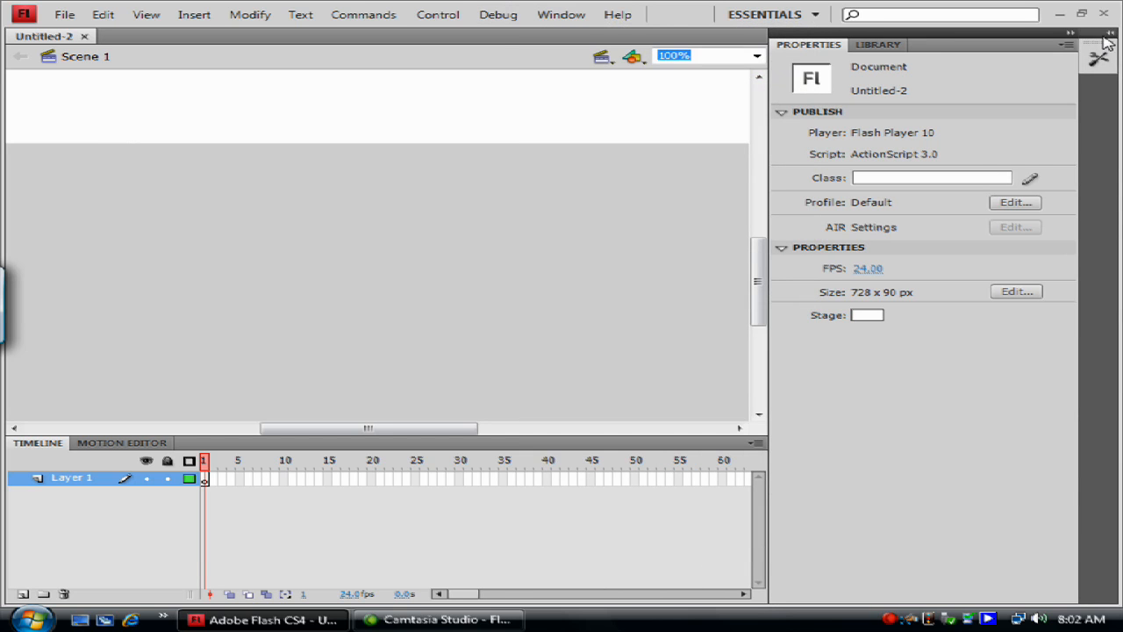
pyautogui.click(1103, 52)
pyautogui.moveTo(1111, 35); pyautogui.dragTo(11, 161)
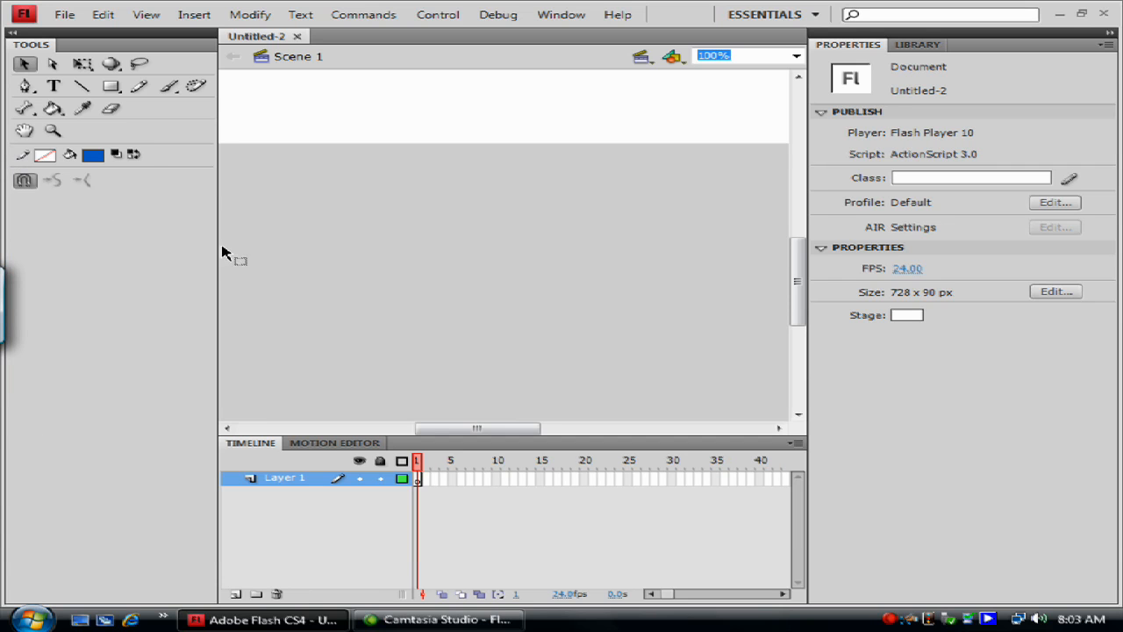
pyautogui.moveTo(216, 243); pyautogui.dragTo(7, 271)
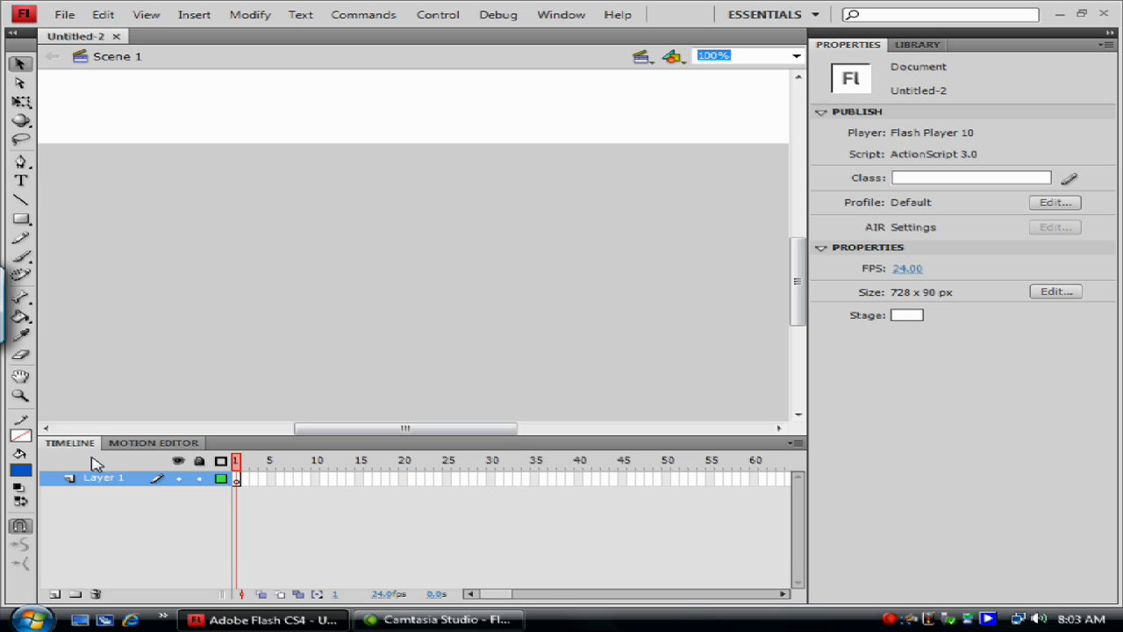
# View the Motion Editor and return to the timeline
pyautogui.click(148, 444)
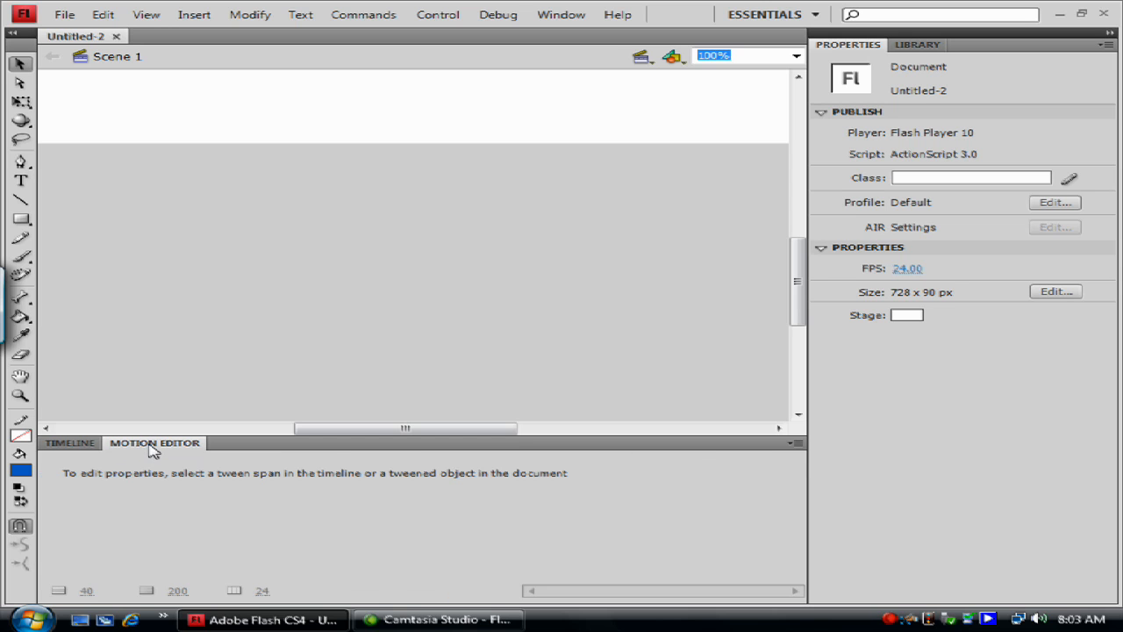
pyautogui.click(68, 444)
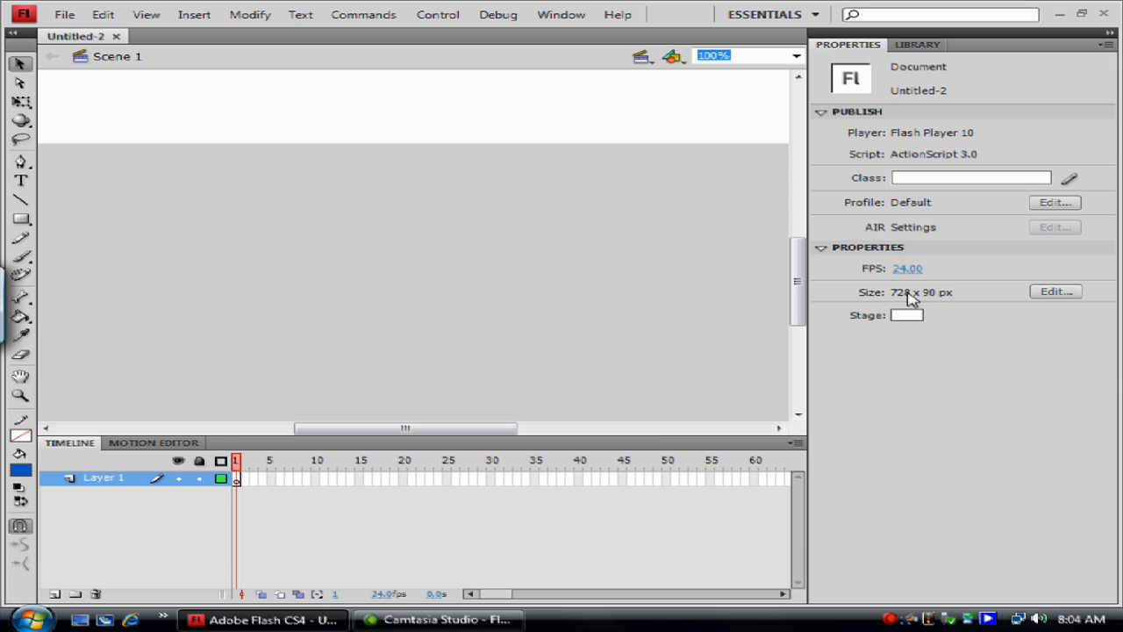
# Set the document's frame rate to 20 fps and its background color to black
pyautogui.click(1053, 299)
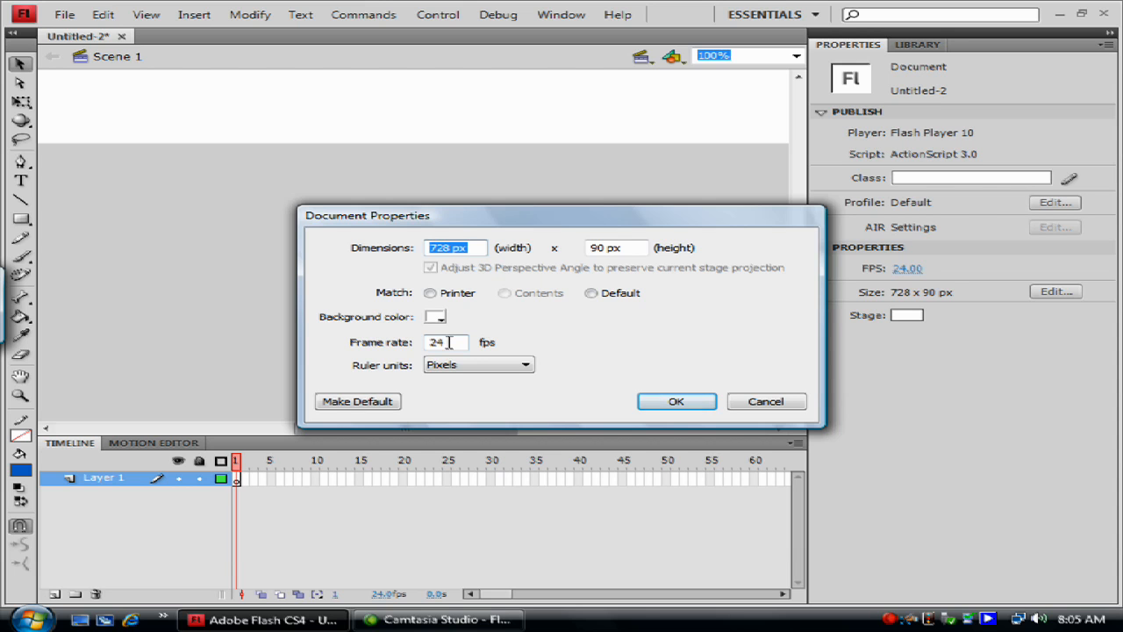
pyautogui.click(449, 342)
pyautogui.moveTo(448, 342); pyautogui.dragTo(379, 351)
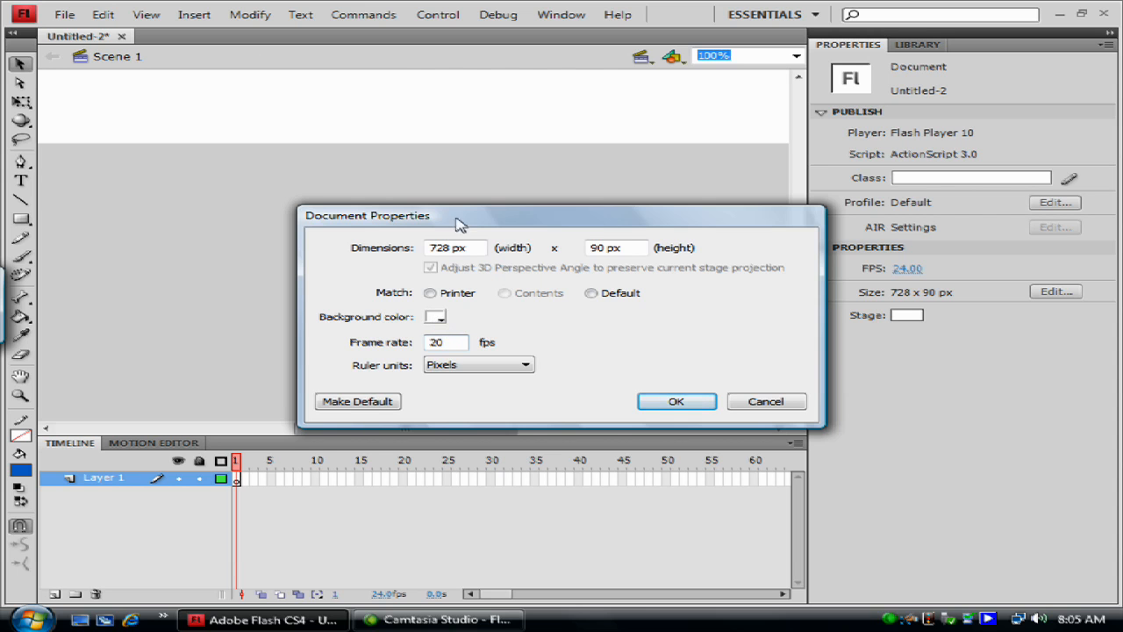
pyautogui.click(437, 318)
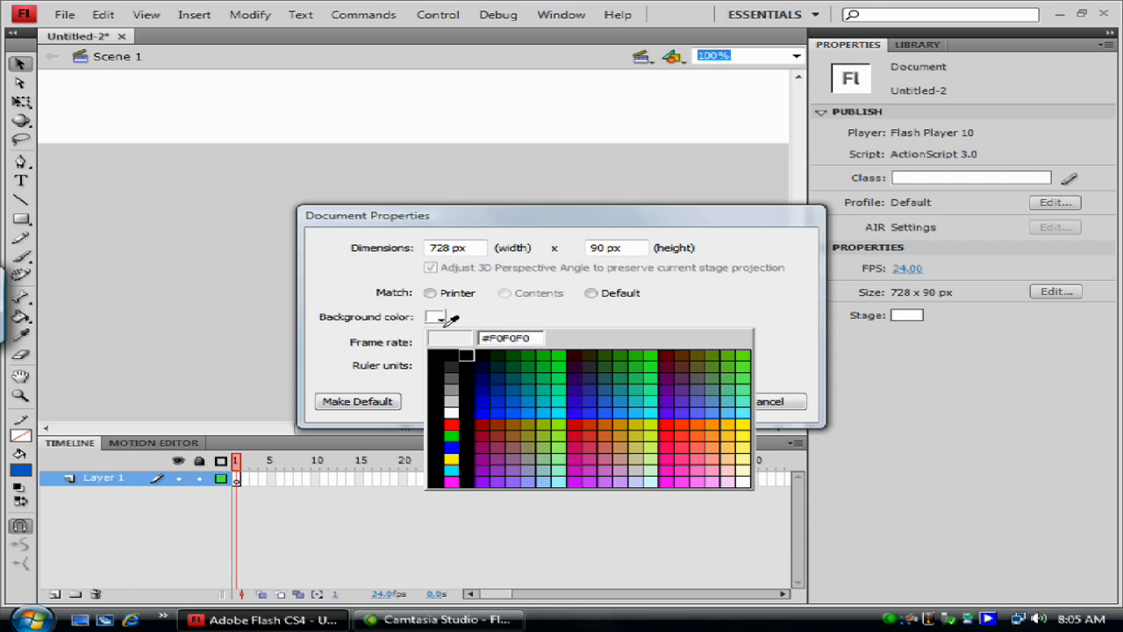
pyautogui.click(454, 351)
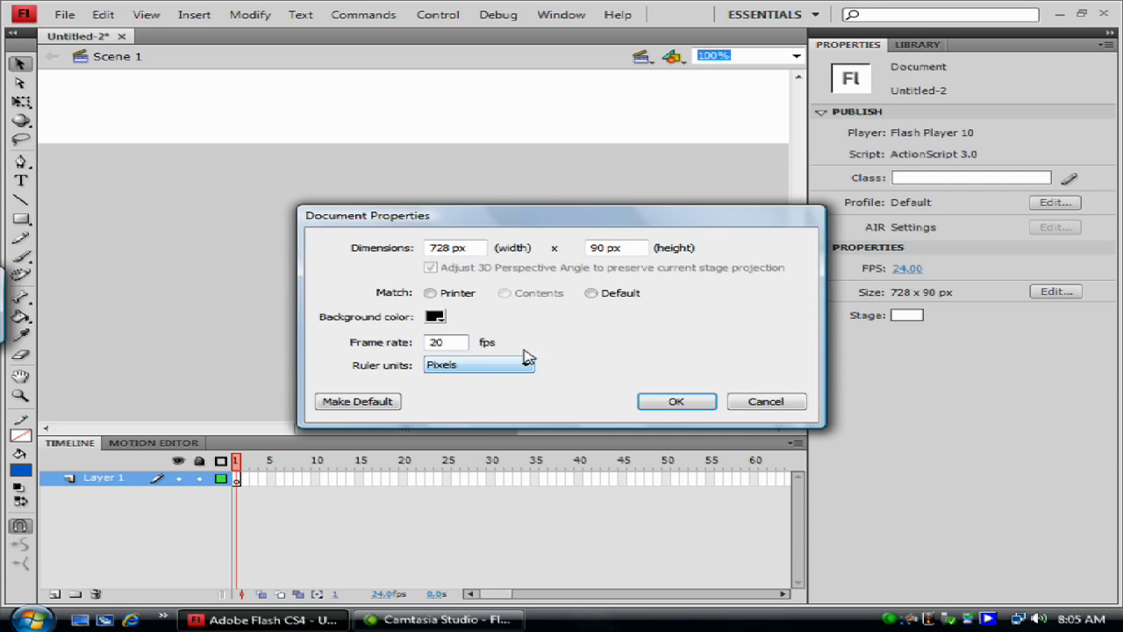
pyautogui.click(696, 403)
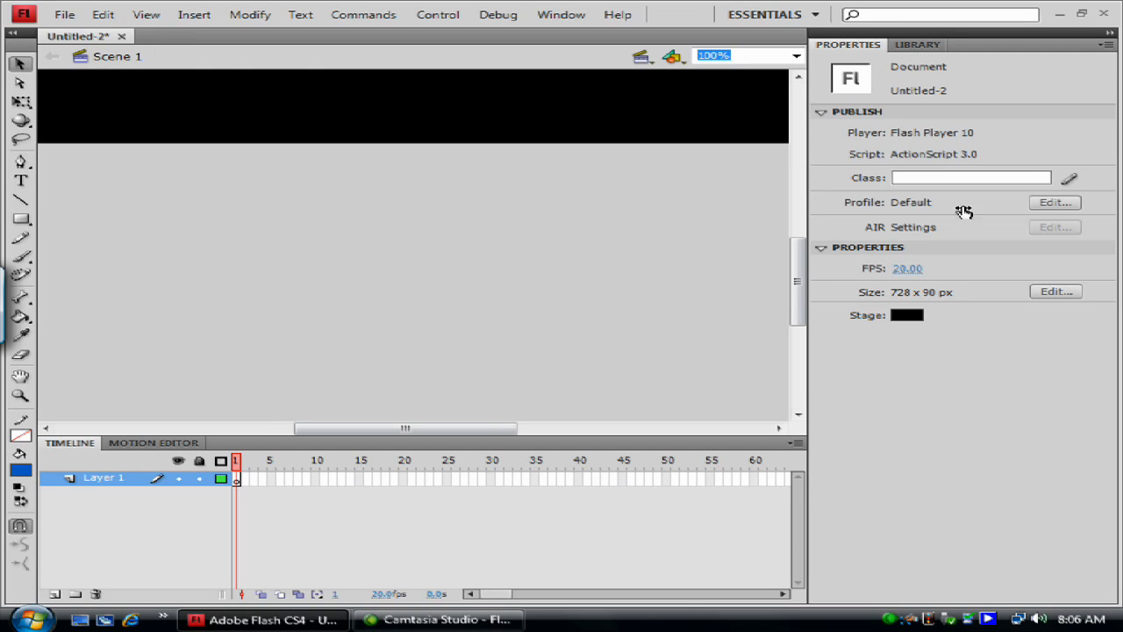
# Show the document's library and add two new layers above Layer 1
pyautogui.moveTo(807, 281); pyautogui.dragTo(802, 239)
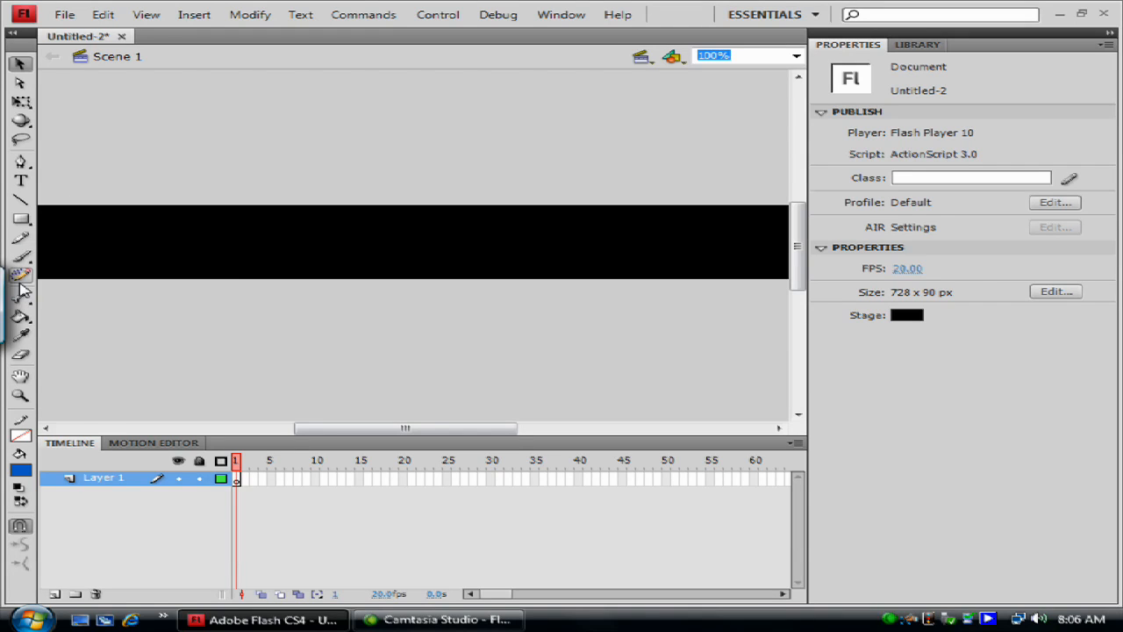
pyautogui.click(917, 45)
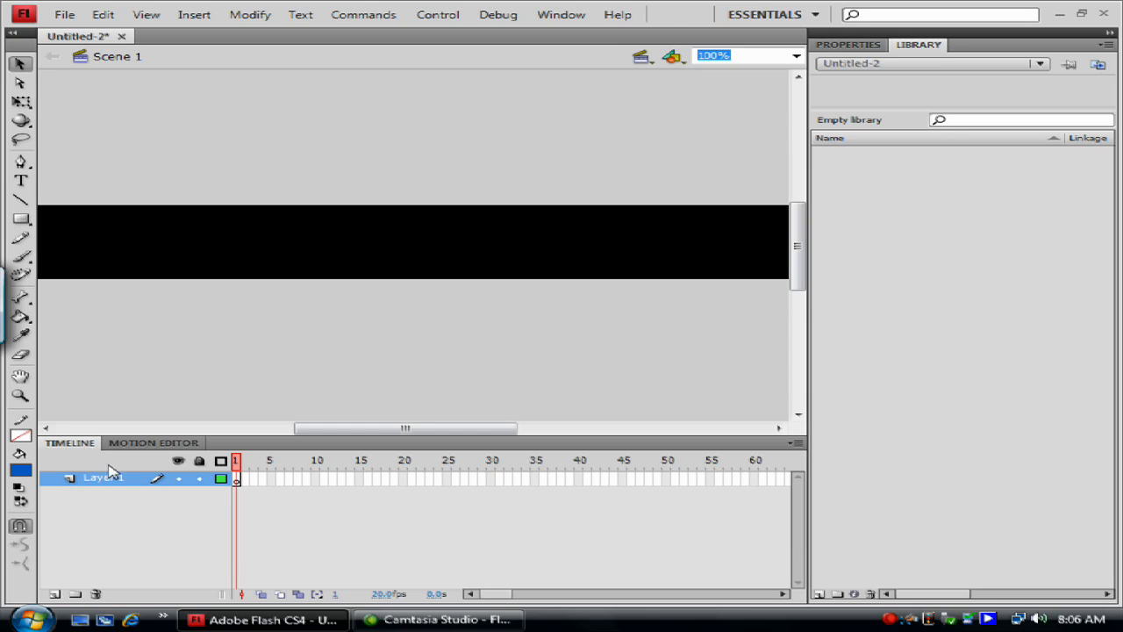
pyautogui.click(53, 597)
pyautogui.click(54, 597)
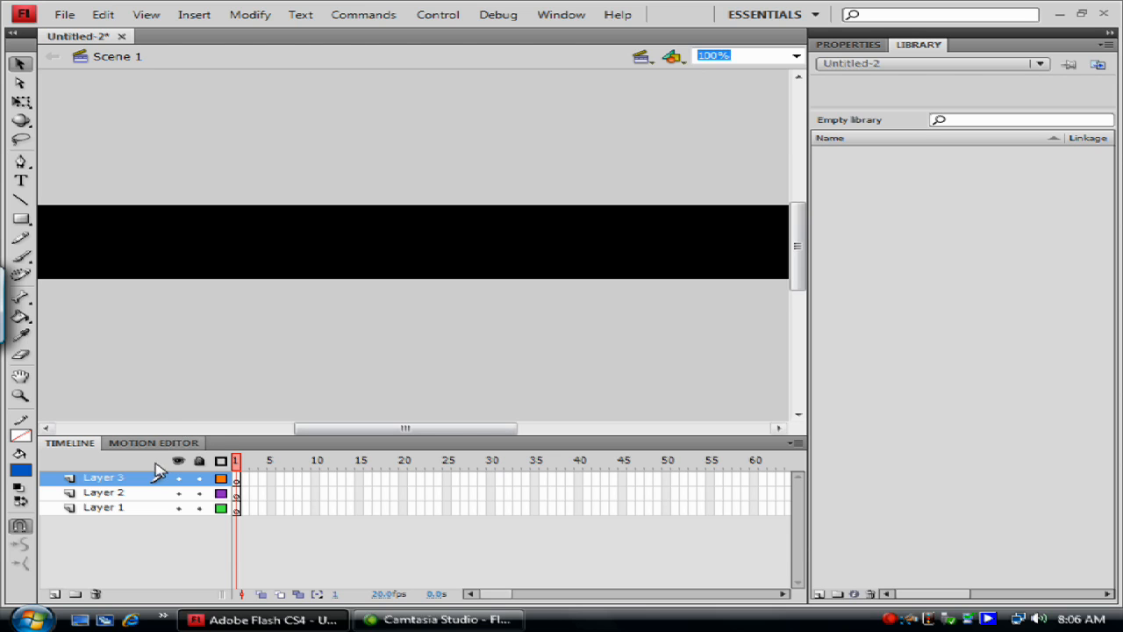
# Draw a blue rectangle without a stroke over the black stage on Layer 1
pyautogui.click(116, 508)
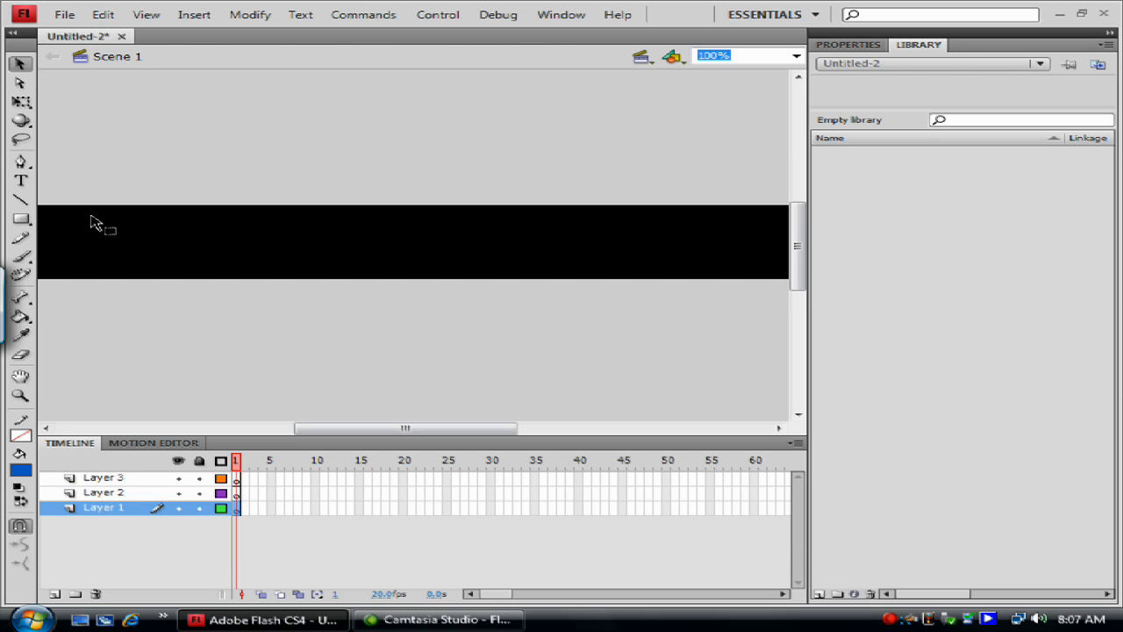
pyautogui.click(21, 219)
pyautogui.moveTo(257, 211); pyautogui.dragTo(414, 287)
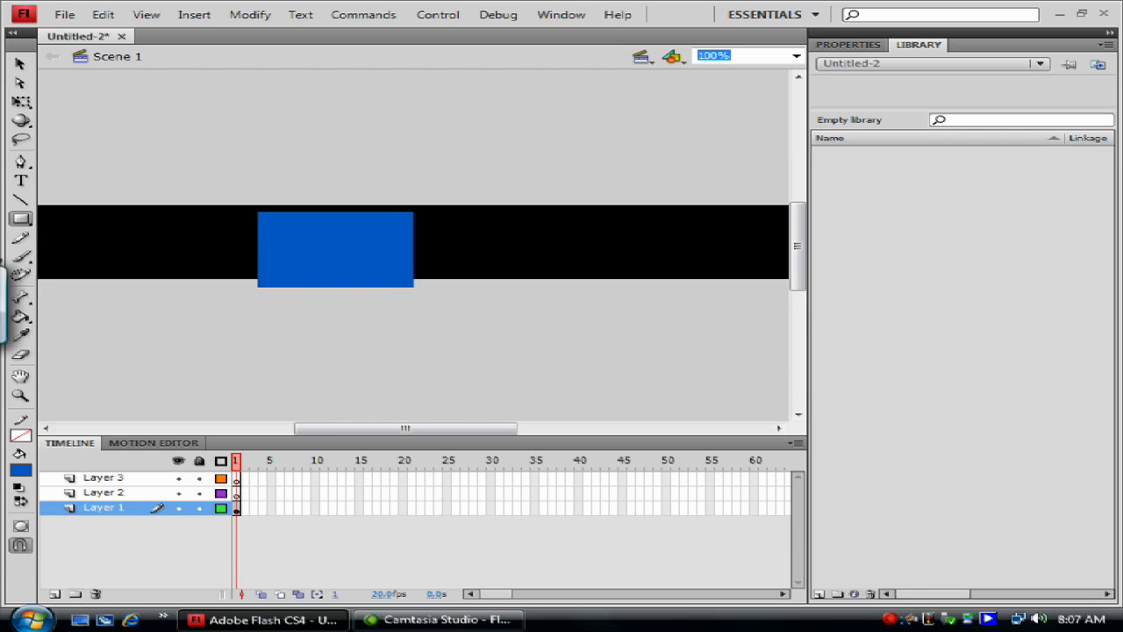
# Draw a smaller red rectangle on Layer 2, overlapping the lower-right corner of the blue rectangle
pyautogui.click(98, 494)
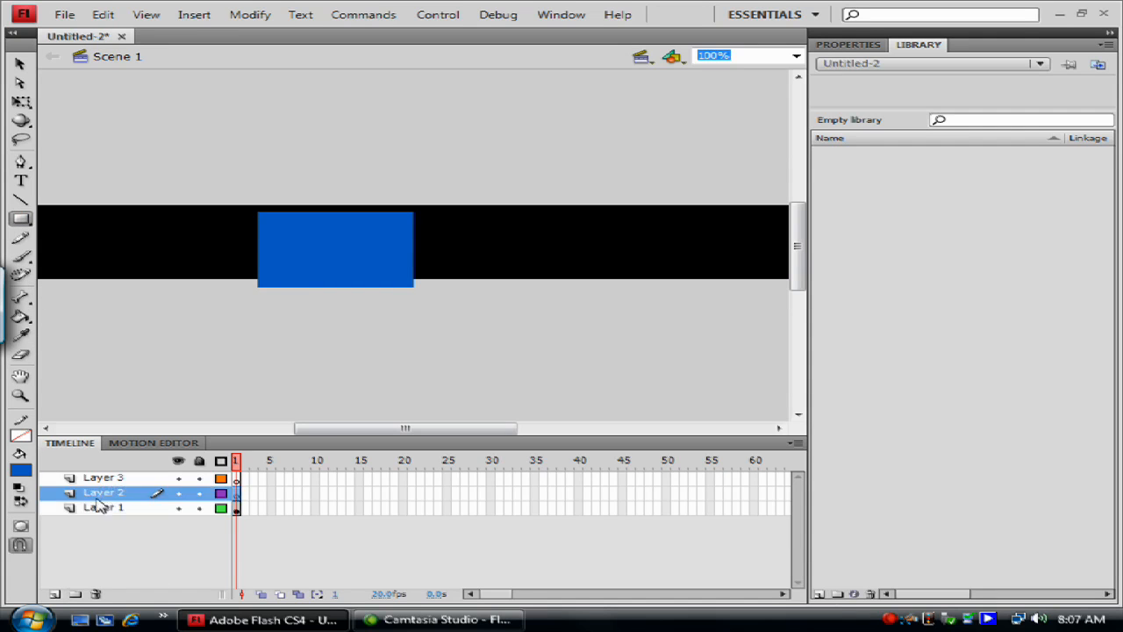
pyautogui.click(21, 469)
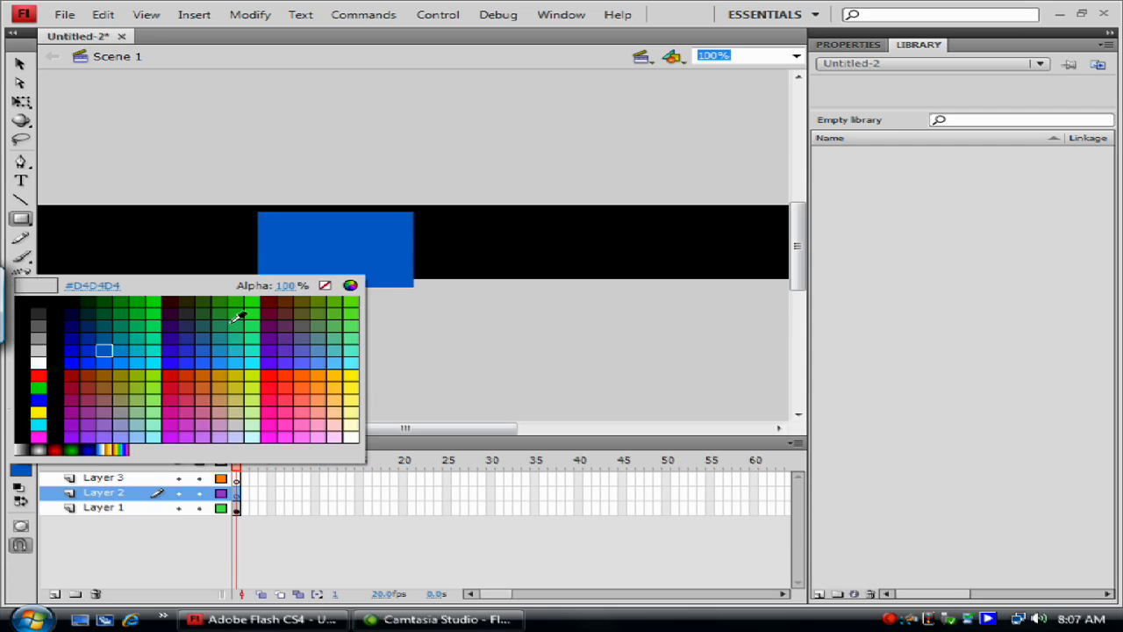
pyautogui.click(278, 376)
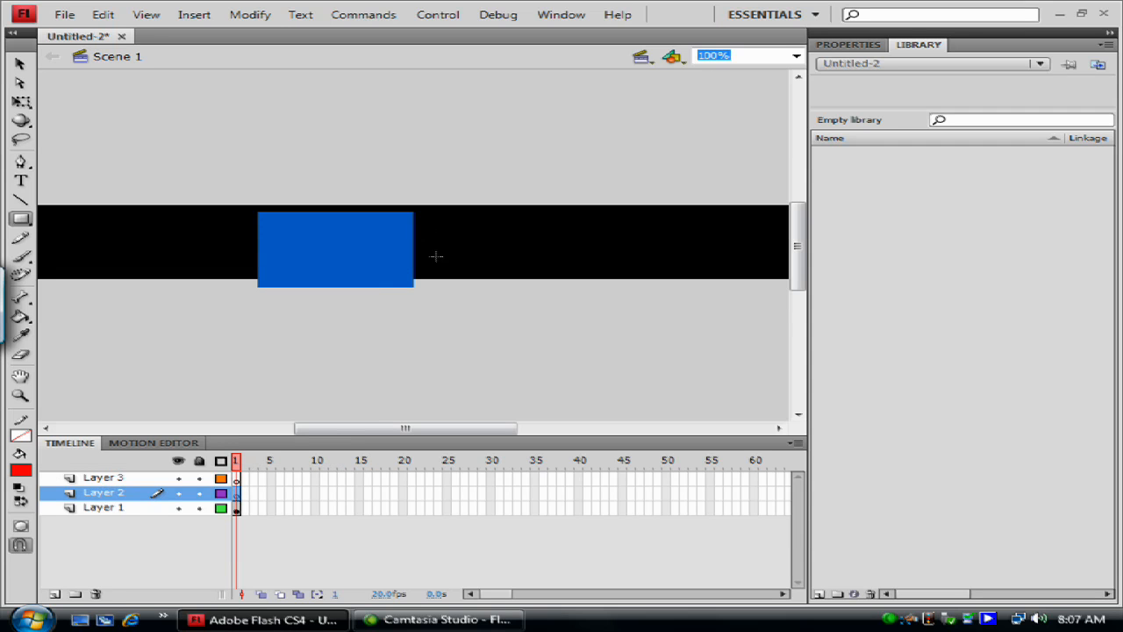
pyautogui.moveTo(352, 300); pyautogui.dragTo(449, 239)
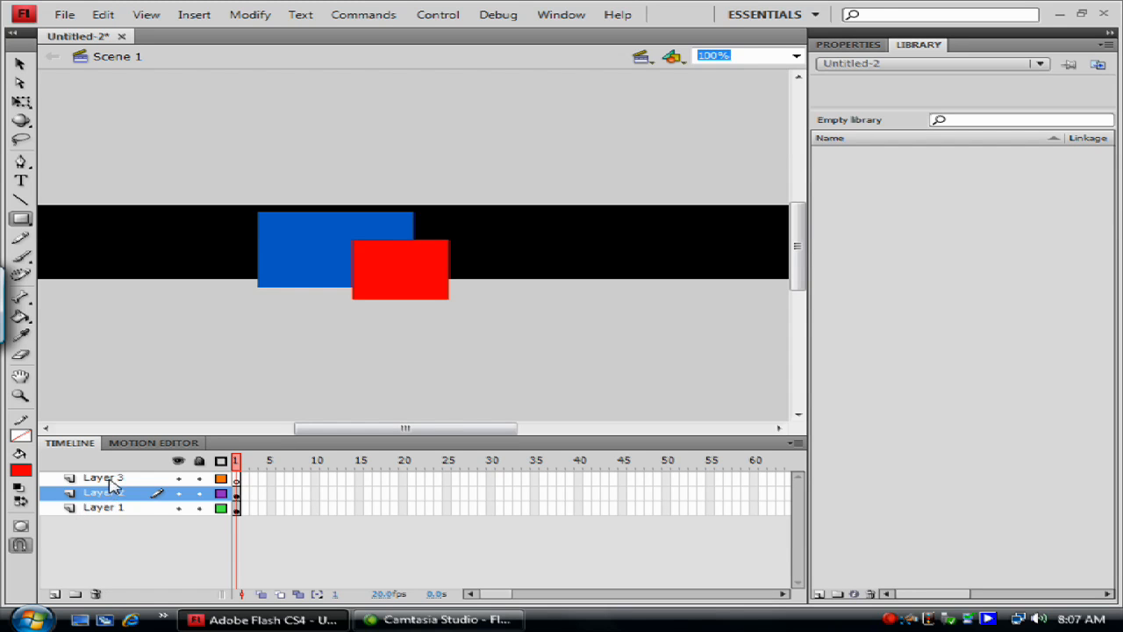
# Delete Layer 2 and Layer 3, and delete the blue rectangle from Layer 1
pyautogui.click(110, 479)
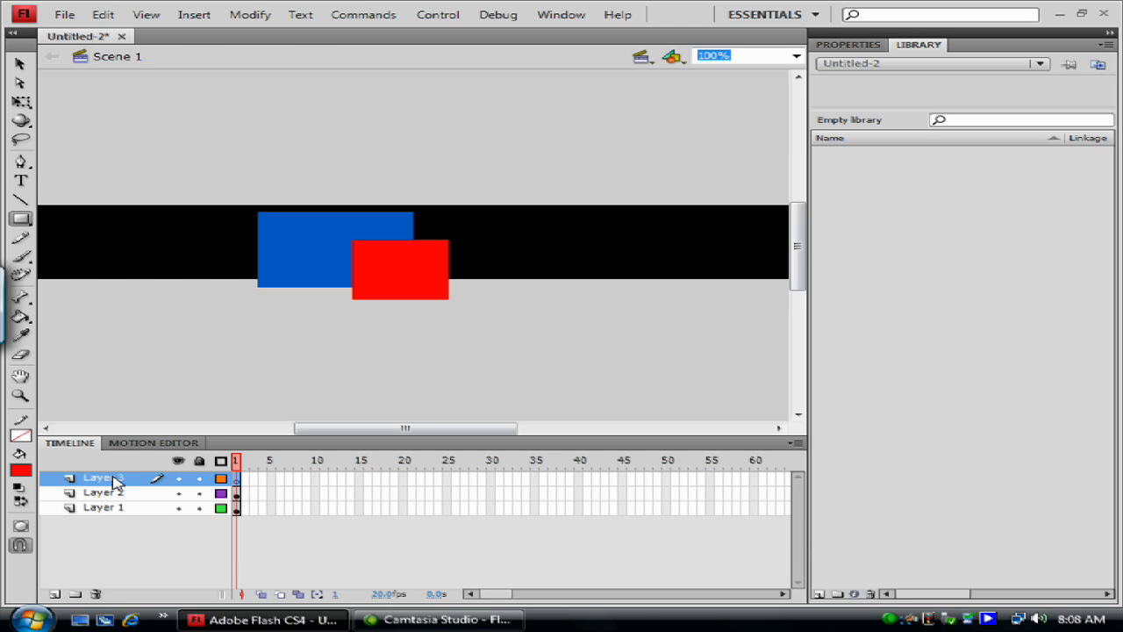
pyautogui.click(22, 65)
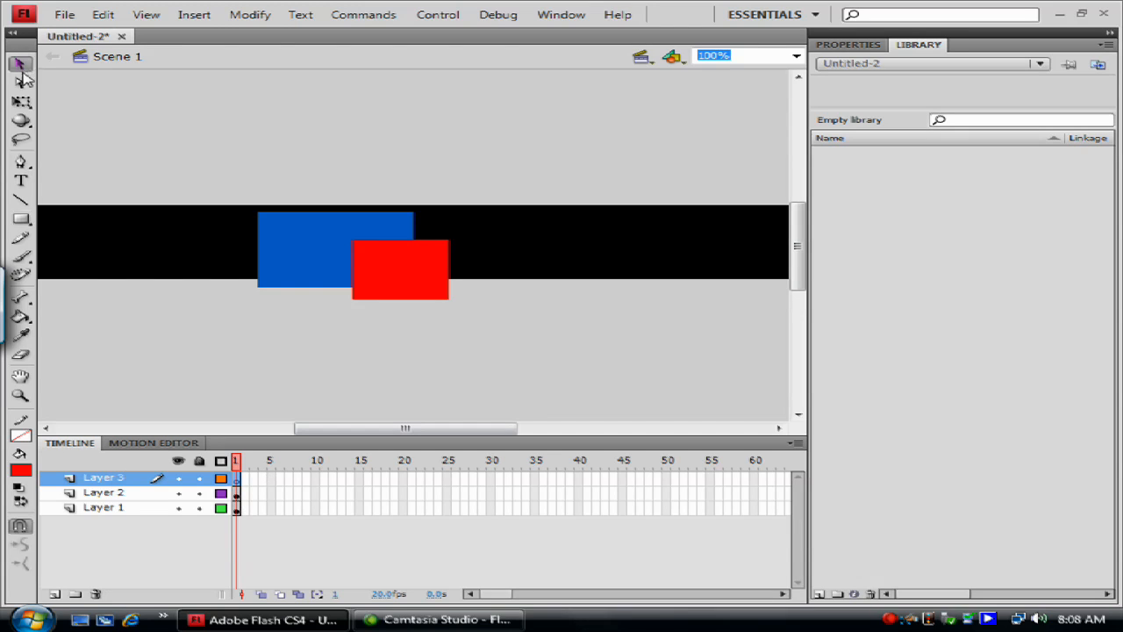
pyautogui.keyDown('shift'); pyautogui.click(125, 497); pyautogui.keyUp('shift')
pyautogui.click(96, 594)
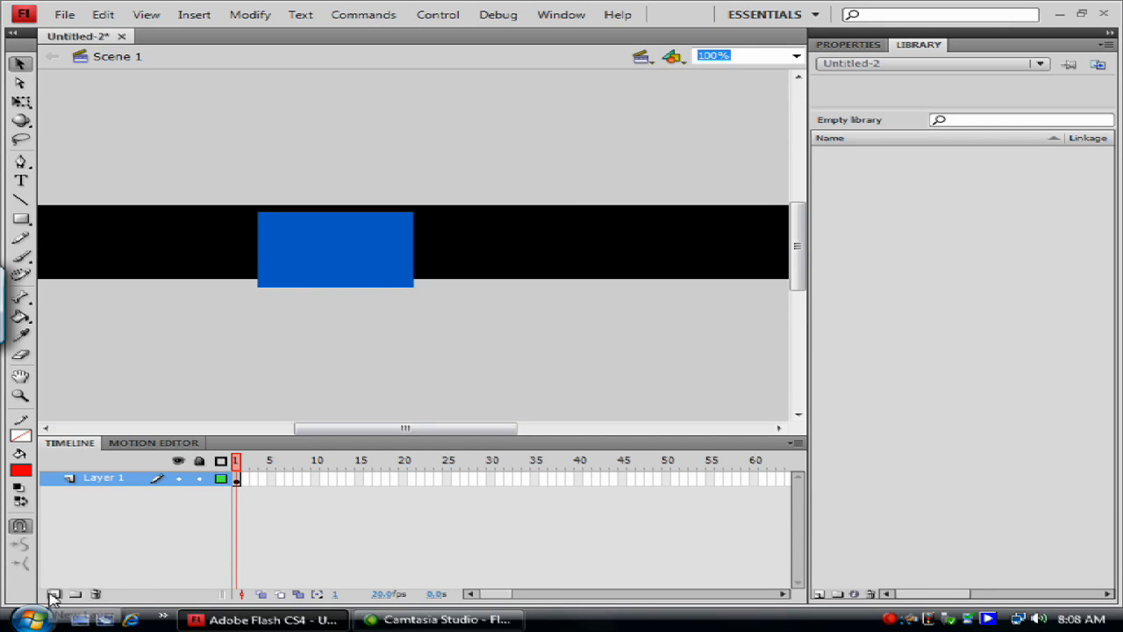
pyautogui.click(367, 286)
pyautogui.press('Delete')
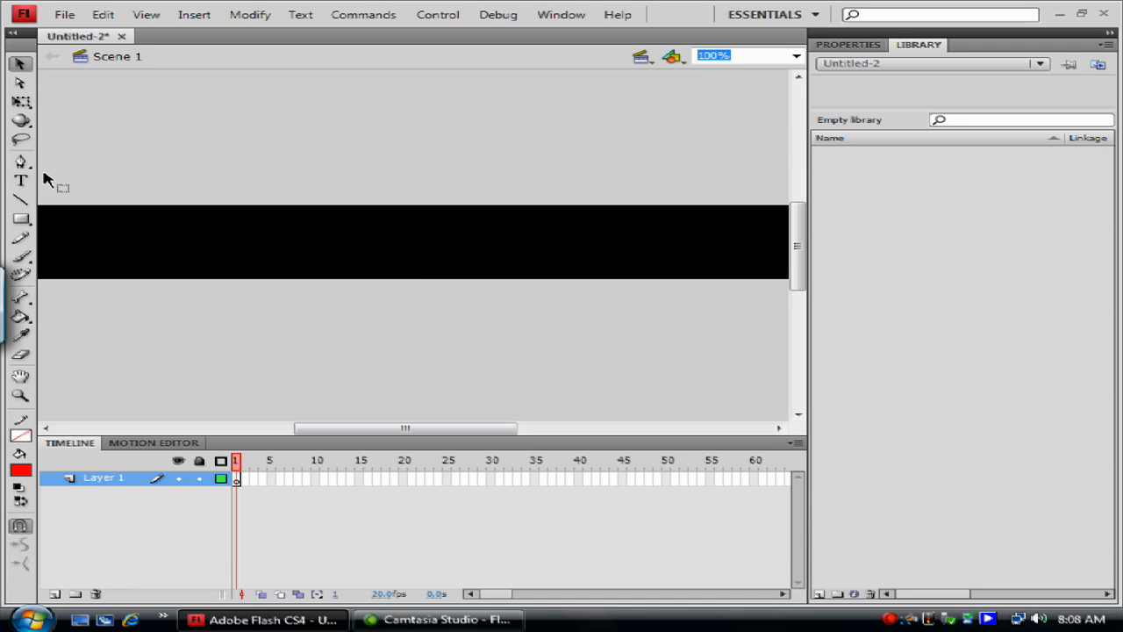
pyautogui.click(22, 122)
pyautogui.click(22, 84)
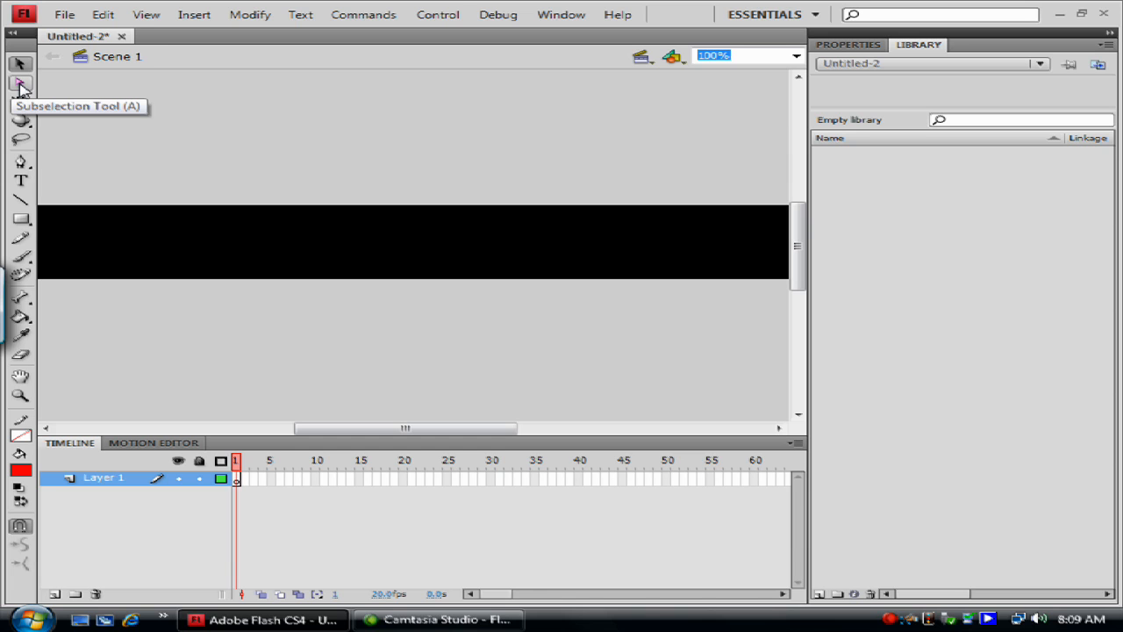
pyautogui.click(21, 102)
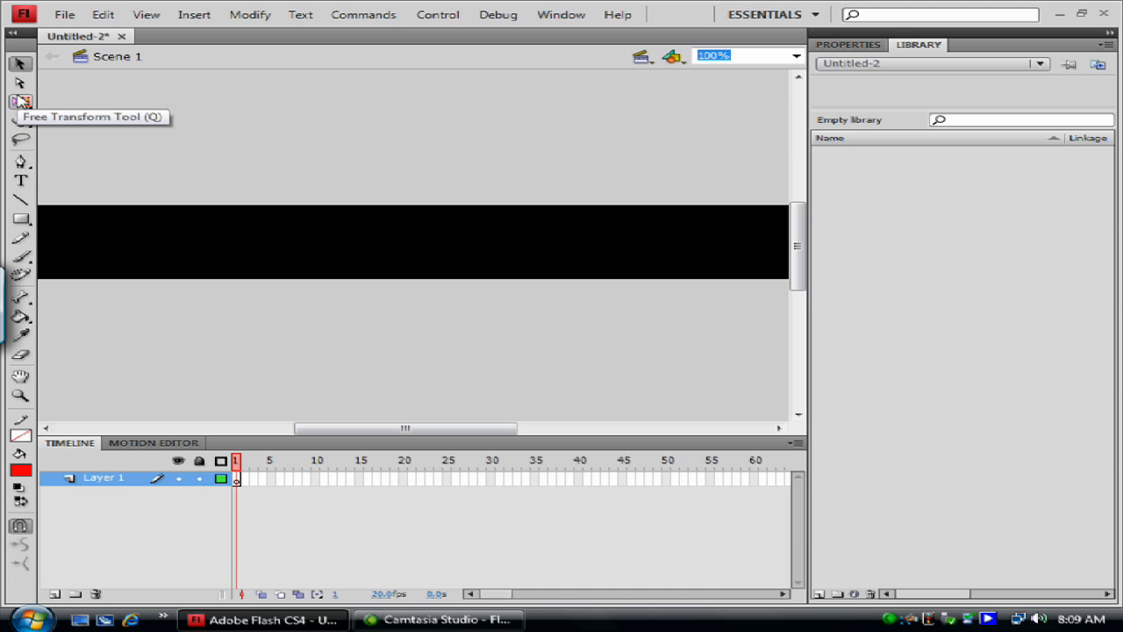
pyautogui.click(104, 16)
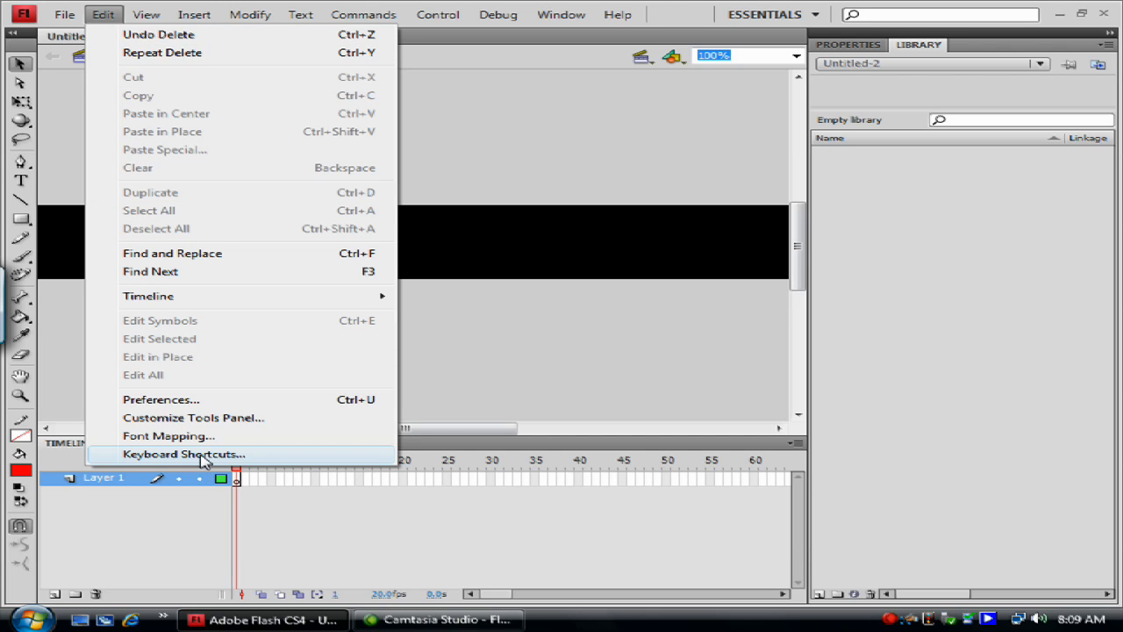
pyautogui.click(509, 40)
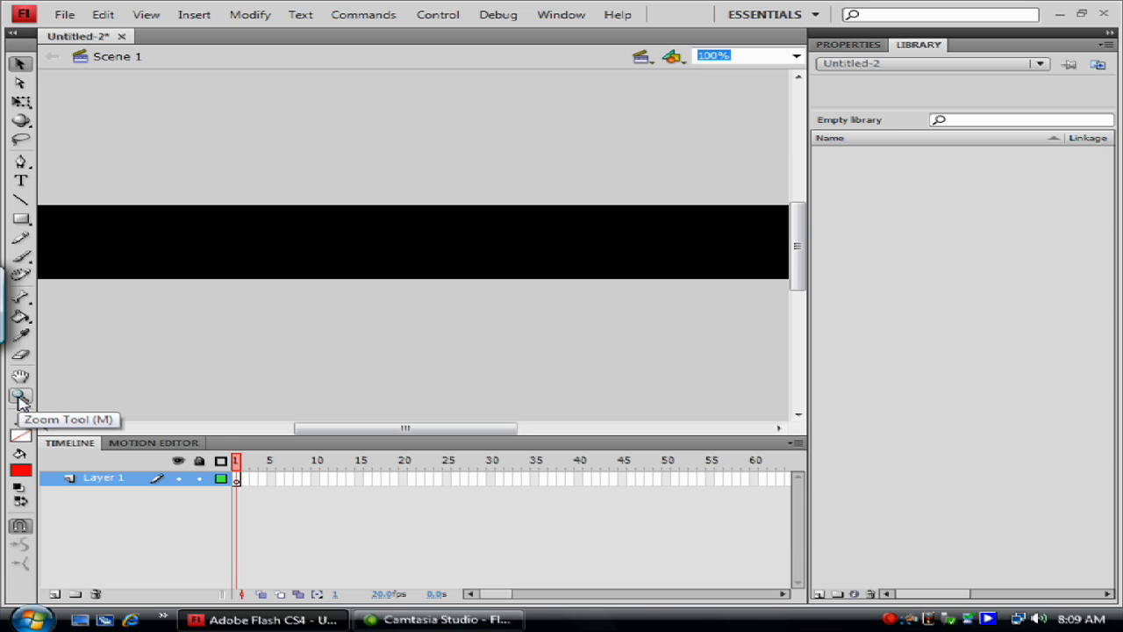
pyautogui.click(22, 83)
pyautogui.click(22, 65)
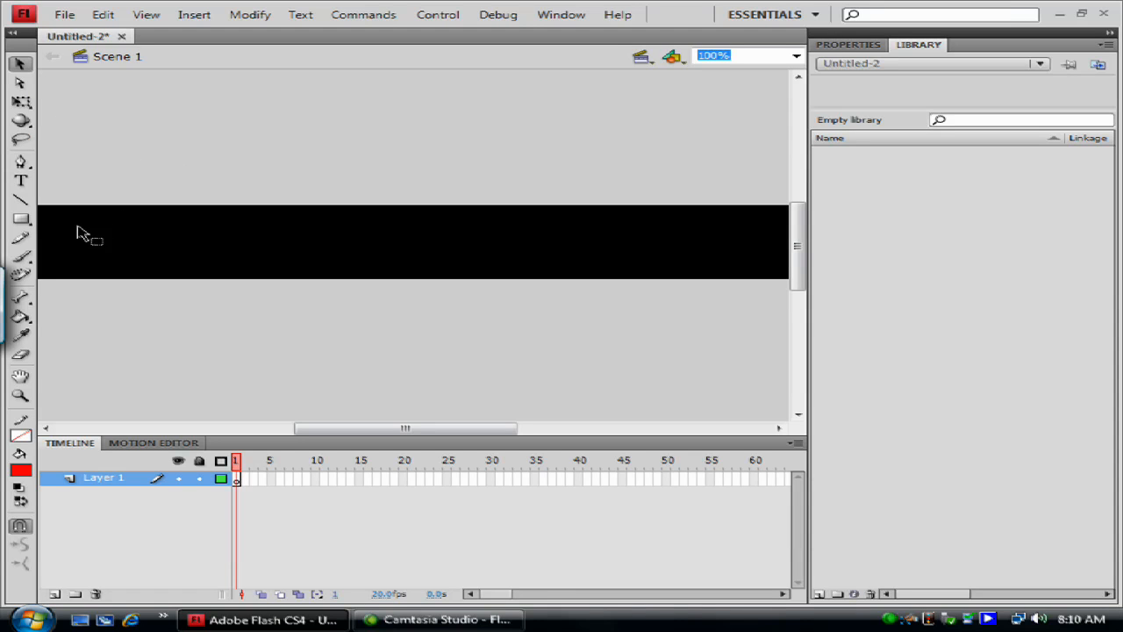
# Draw a red square about 114 px wide at about X 83, Y 19 on Layer 1 and select it with its properties shown
pyautogui.click(23, 223)
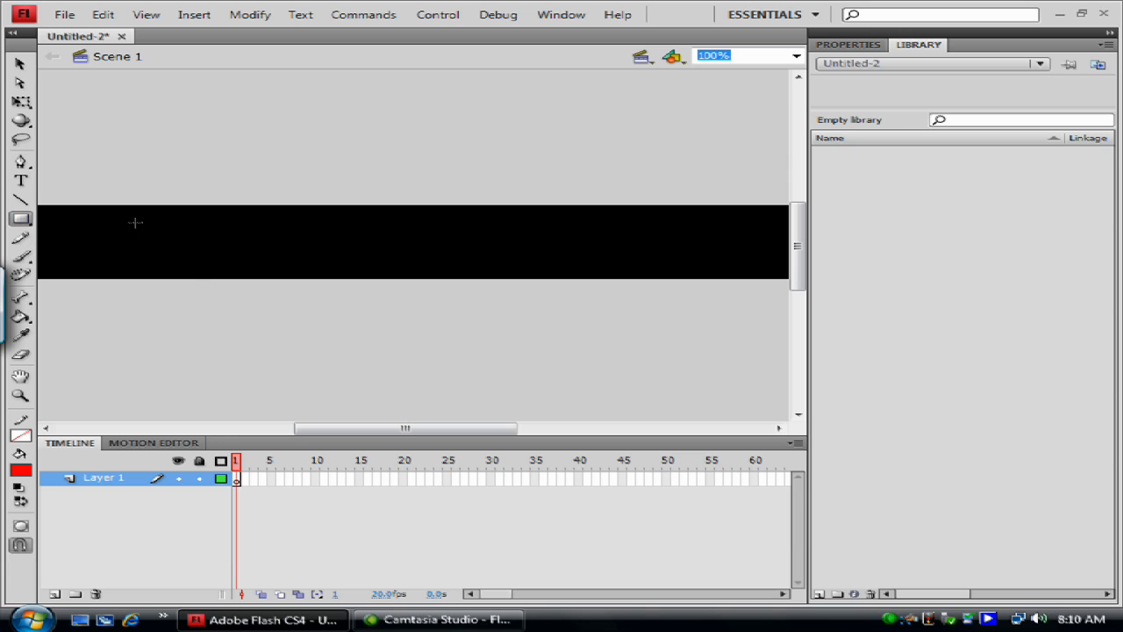
pyautogui.moveTo(128, 220); pyautogui.dragTo(245, 318)
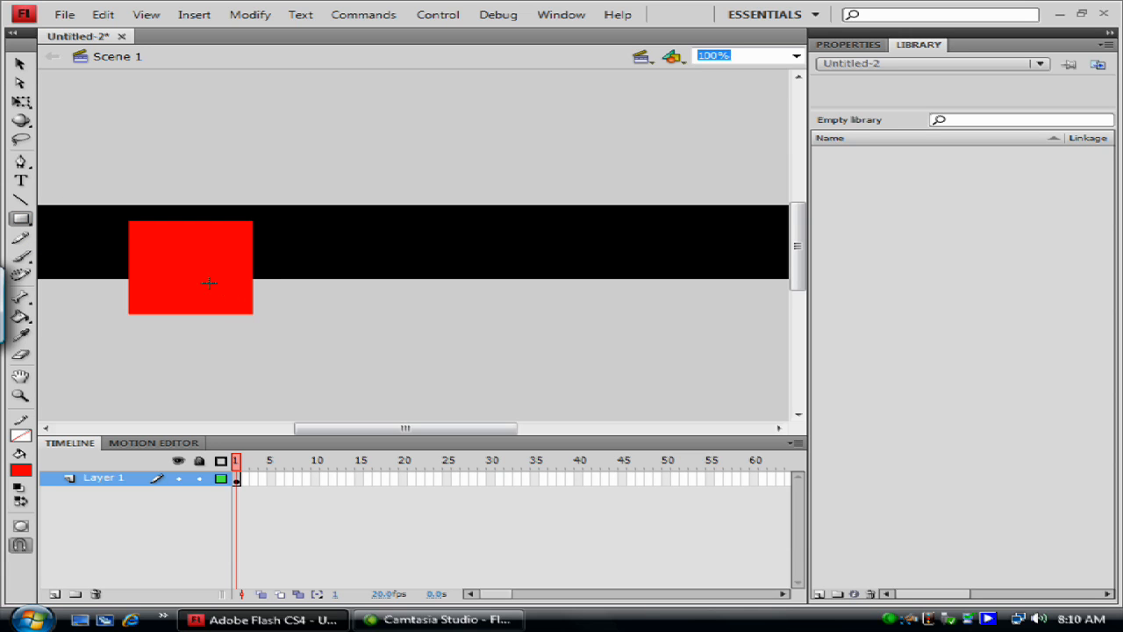
pyautogui.click(845, 46)
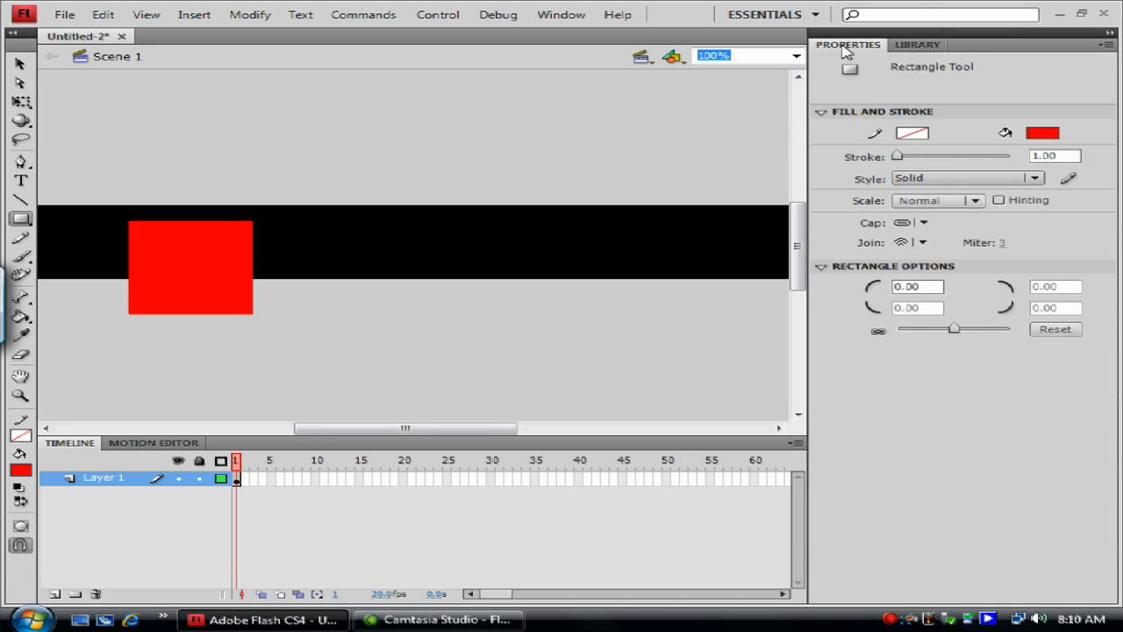
pyautogui.click(19, 64)
pyautogui.click(205, 278)
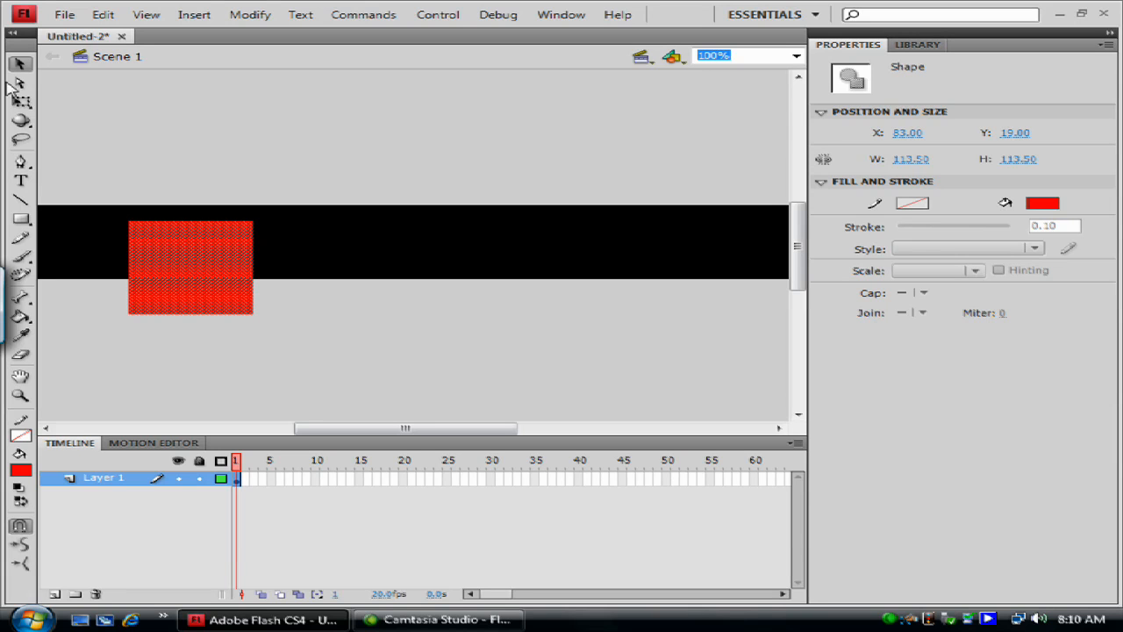
# Lasso the upper-right part of the red square and move that piece off the square to about X 217, Y -37
pyautogui.click(21, 141)
pyautogui.moveTo(283, 156)
pyautogui.mouseDown()
pyautogui.moveTo(256, 156)
pyautogui.moveTo(180, 276)
pyautogui.moveTo(344, 250)
pyautogui.moveTo(324, 152)
pyautogui.mouseUp()
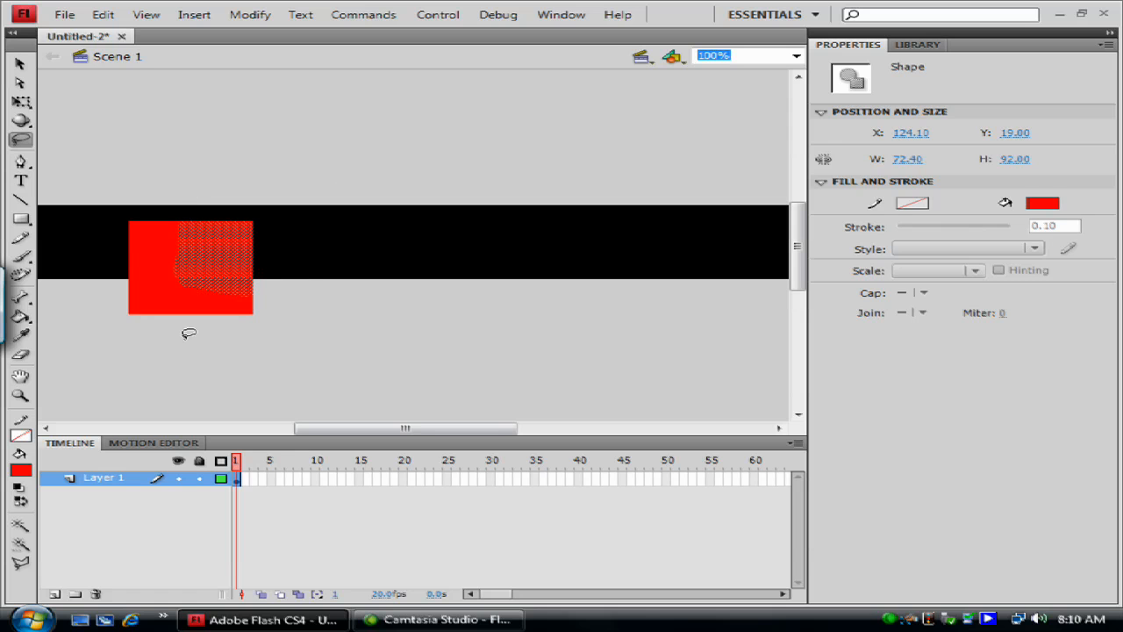
pyautogui.click(20, 64)
pyautogui.moveTo(217, 253)
pyautogui.mouseDown()
pyautogui.moveTo(307, 204)
pyautogui.moveTo(236, 243)
pyautogui.mouseUp()
# Undo the move and the lasso selection of the red square's piece, and clear the selection
pyautogui.hotkey('ctrl', 'z')
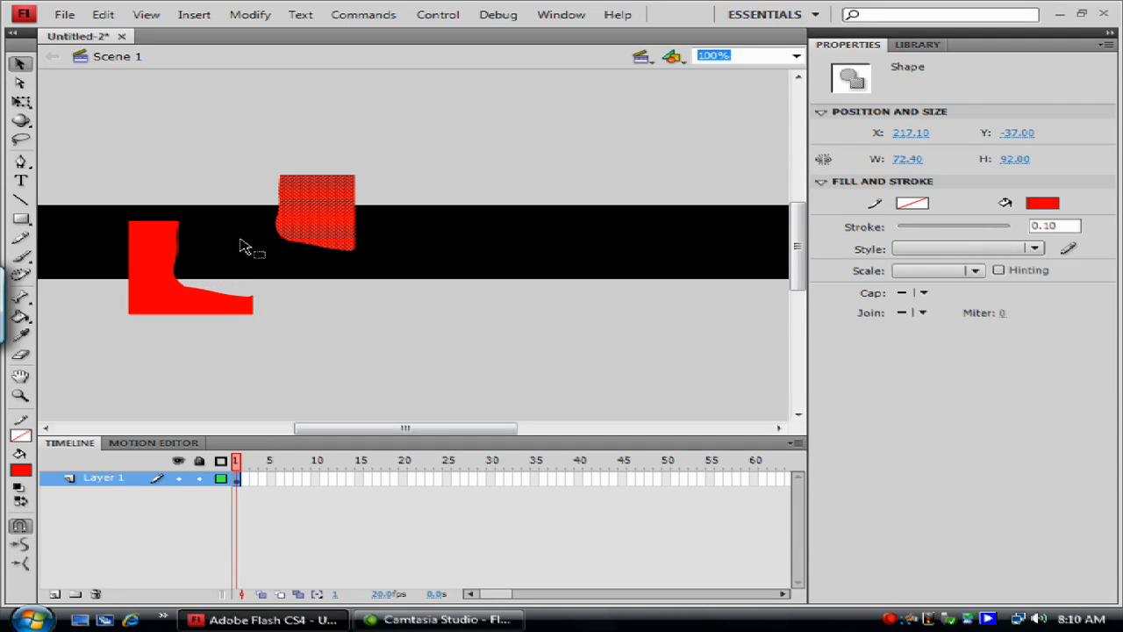
pyautogui.hotkey('ctrl', 'z')
pyautogui.click(246, 317)
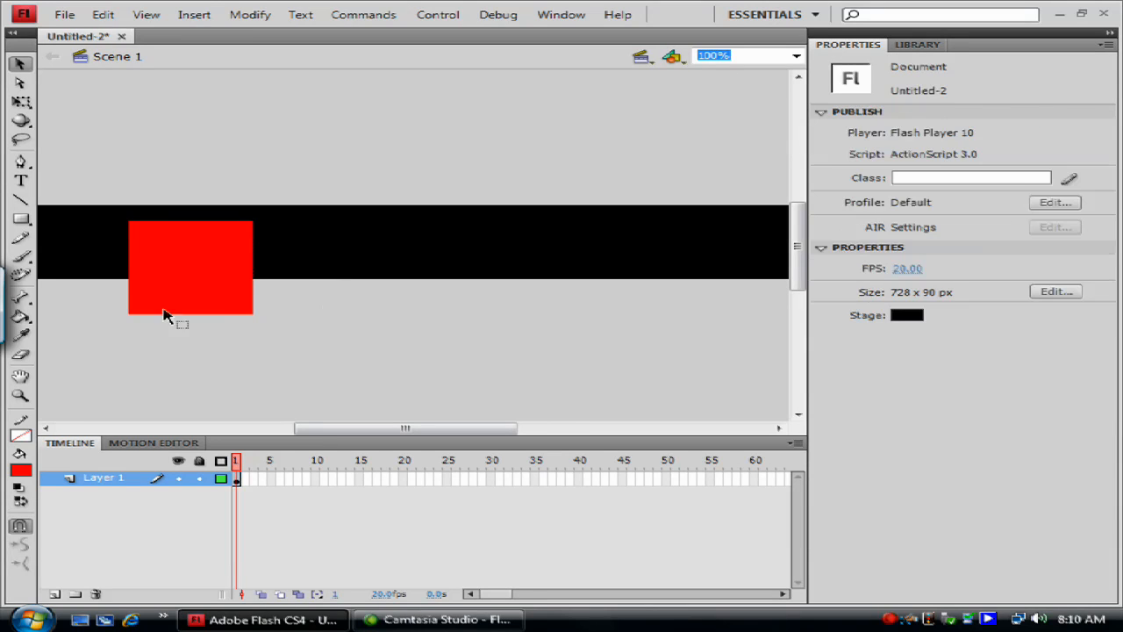
# Set the fill colour to green and draw a rectangle about 135 x 60 px overlapping the red square on Layer 1
pyautogui.click(27, 471)
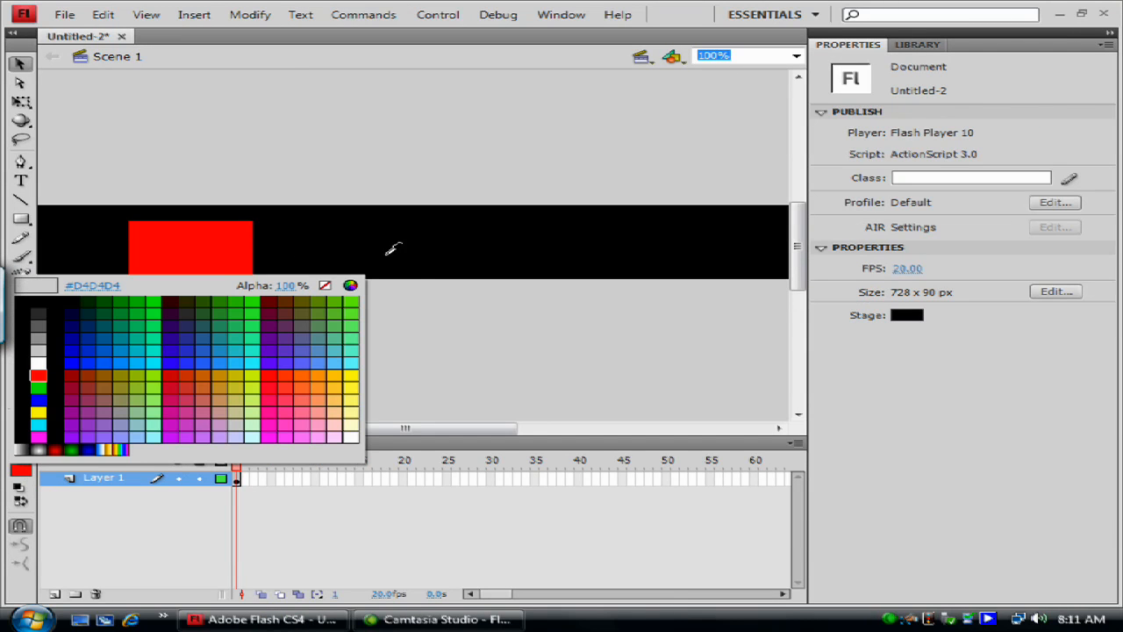
pyautogui.click(134, 301)
pyautogui.click(21, 219)
pyautogui.moveTo(317, 231); pyautogui.dragTo(170, 281)
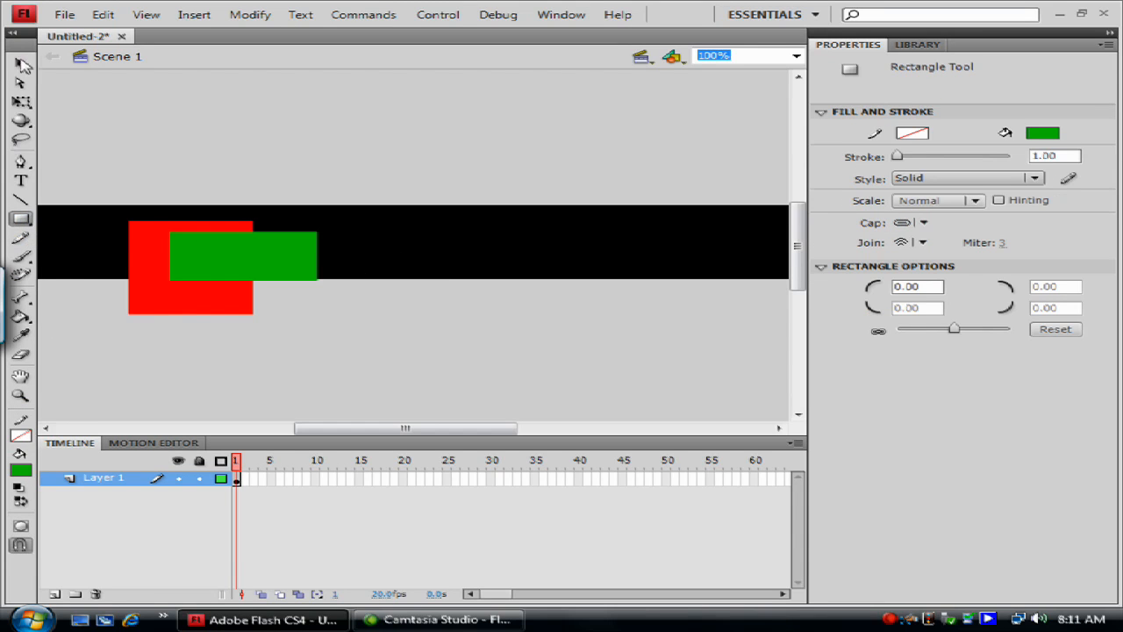
# Move the green rectangle off the red square to about X 259, Y 32, and undo the move
pyautogui.click(20, 64)
pyautogui.moveTo(255, 256); pyautogui.dragTo(387, 272)
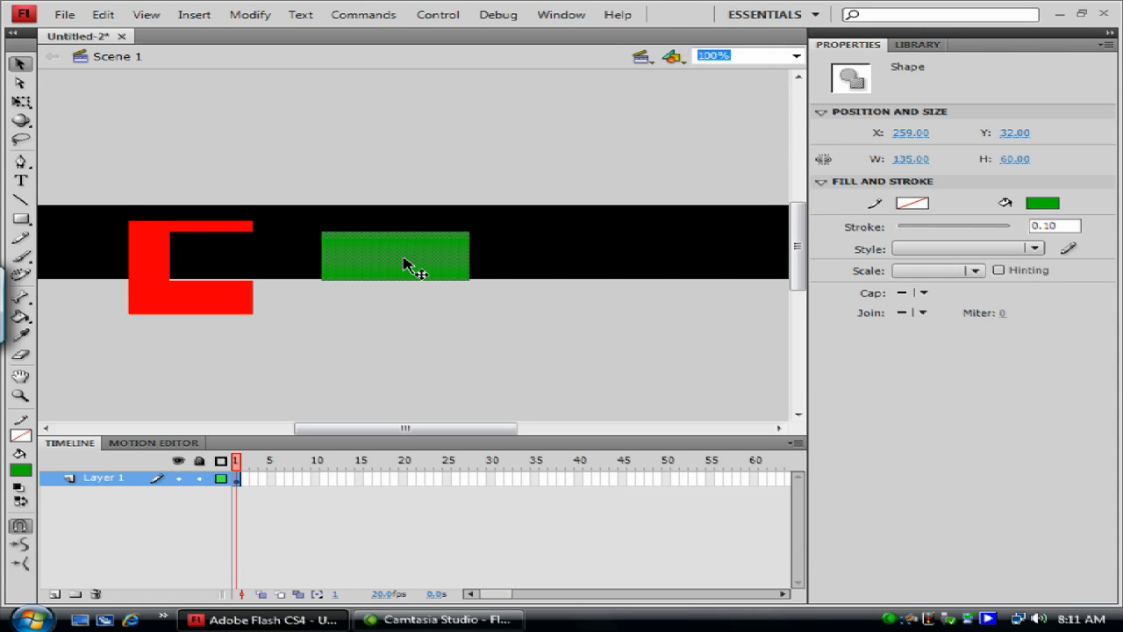
pyautogui.hotkey('ctrl', 'z')
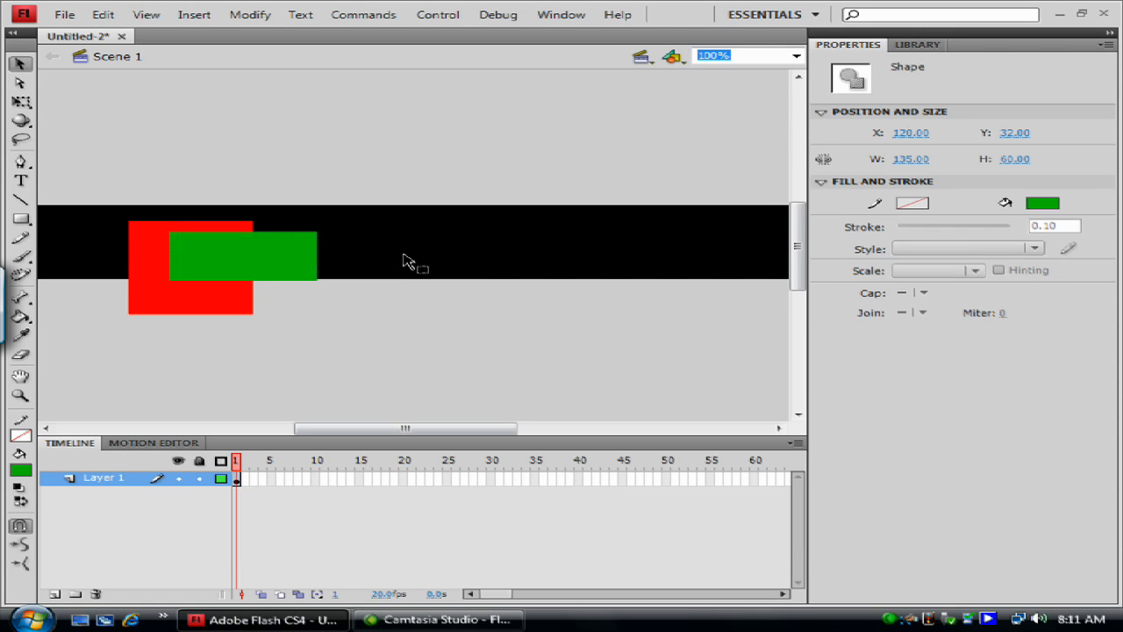
# Undo the drawing of the green rectangle over the red square
pyautogui.click(406, 259)
pyautogui.click(189, 268)
pyautogui.hotkey('ctrl', 'z')
pyautogui.hotkey('ctrl', 'z')
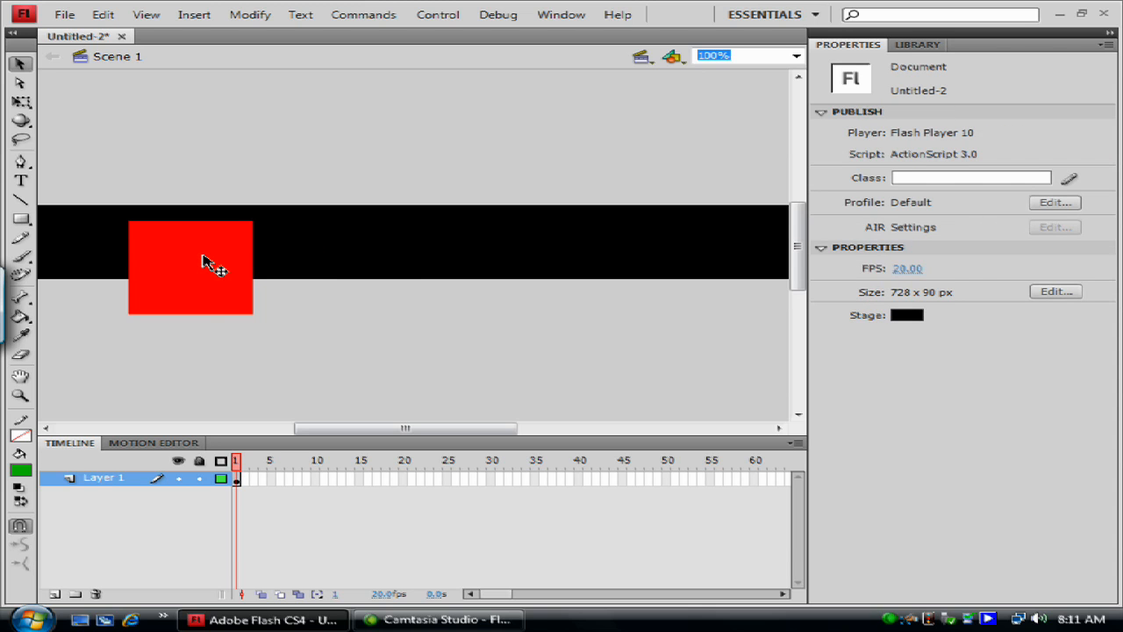
# Select the red square and delete it from Layer 1
pyautogui.click(202, 262)
pyautogui.press('super')
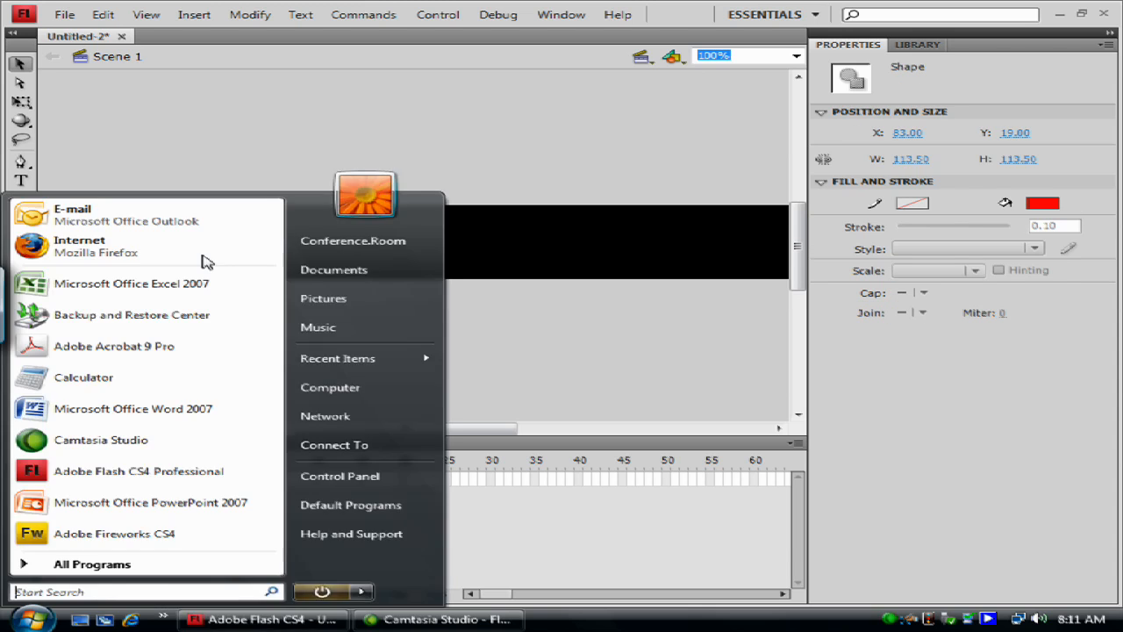
pyautogui.click(203, 246)
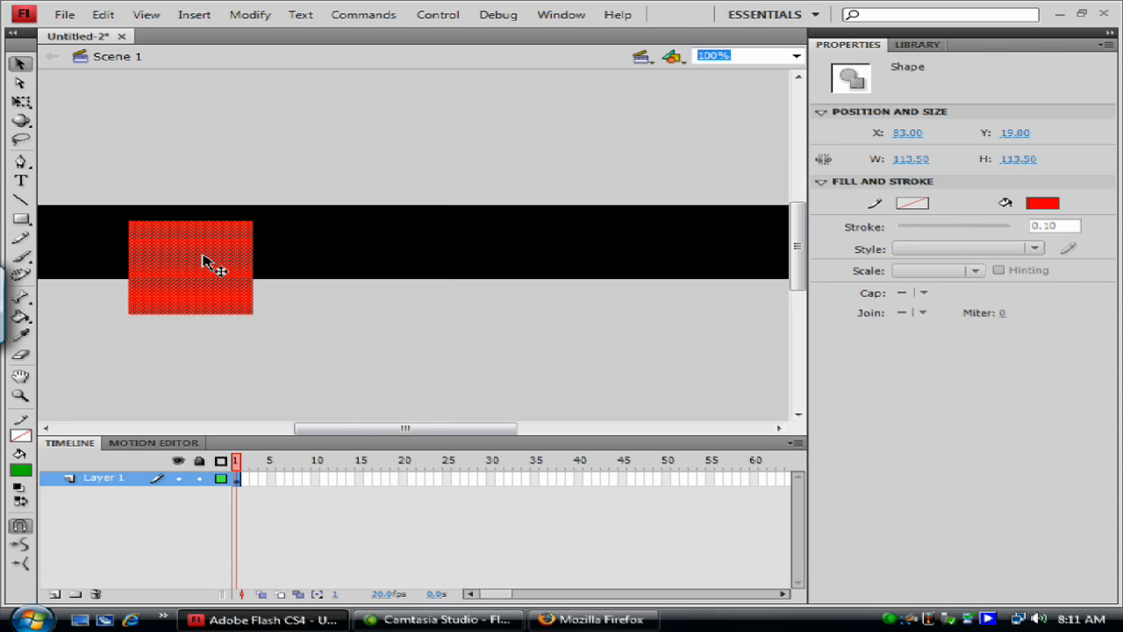
pyautogui.press('Delete')
# Enable Object Drawing for the Rectangle tool and draw a green square about 94 px wide at about X 79, Y 9
pyautogui.click(21, 219)
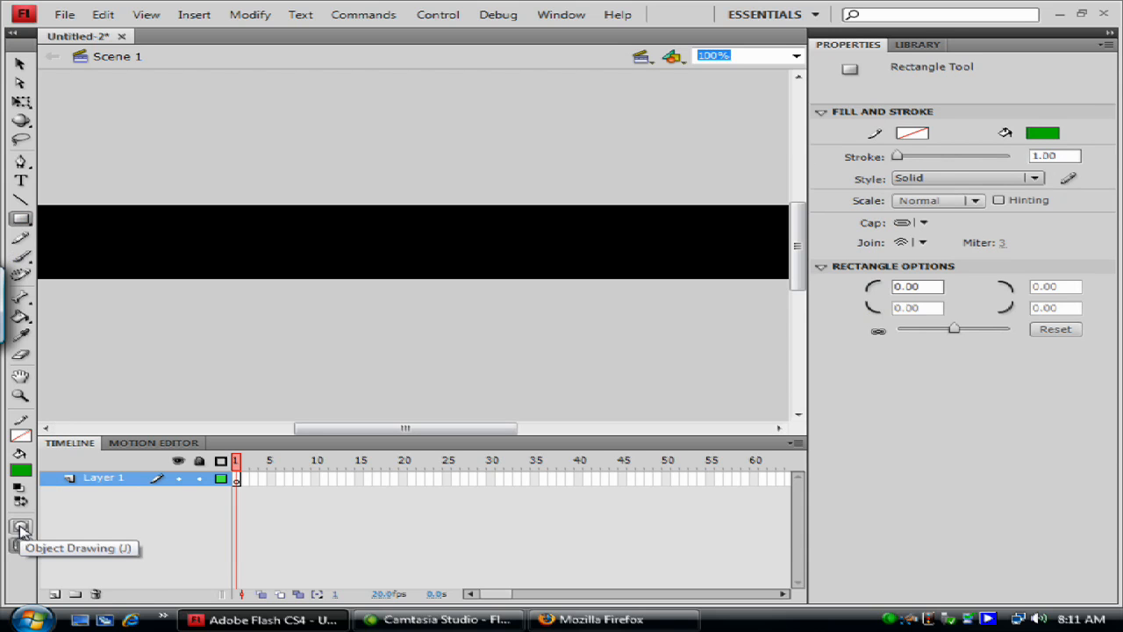
pyautogui.click(21, 527)
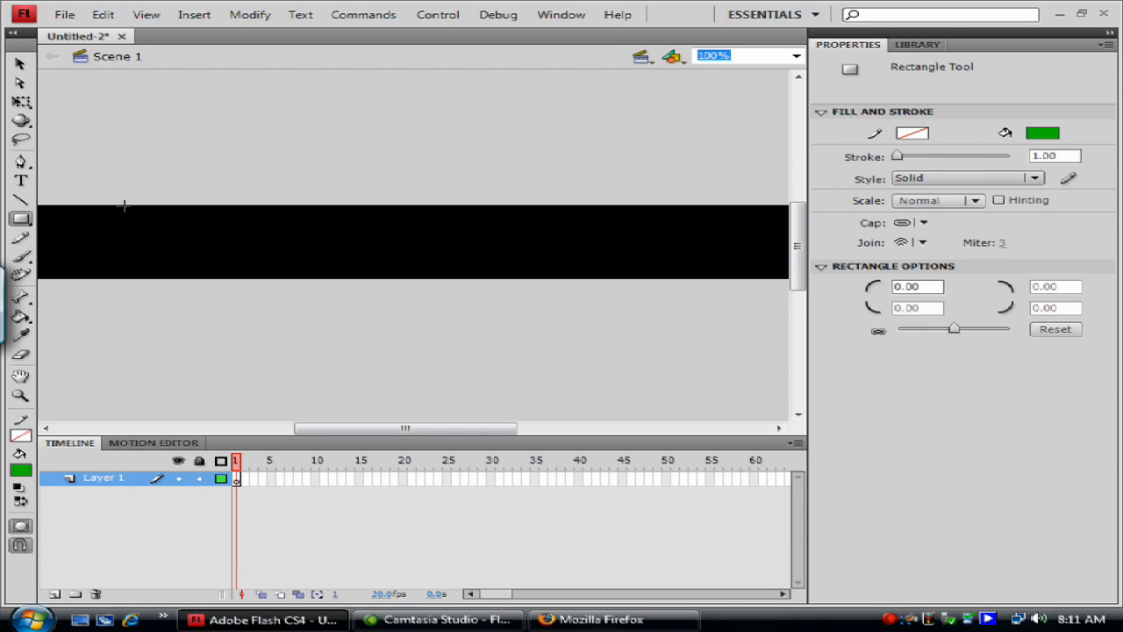
pyautogui.moveTo(124, 212); pyautogui.dragTo(229, 287)
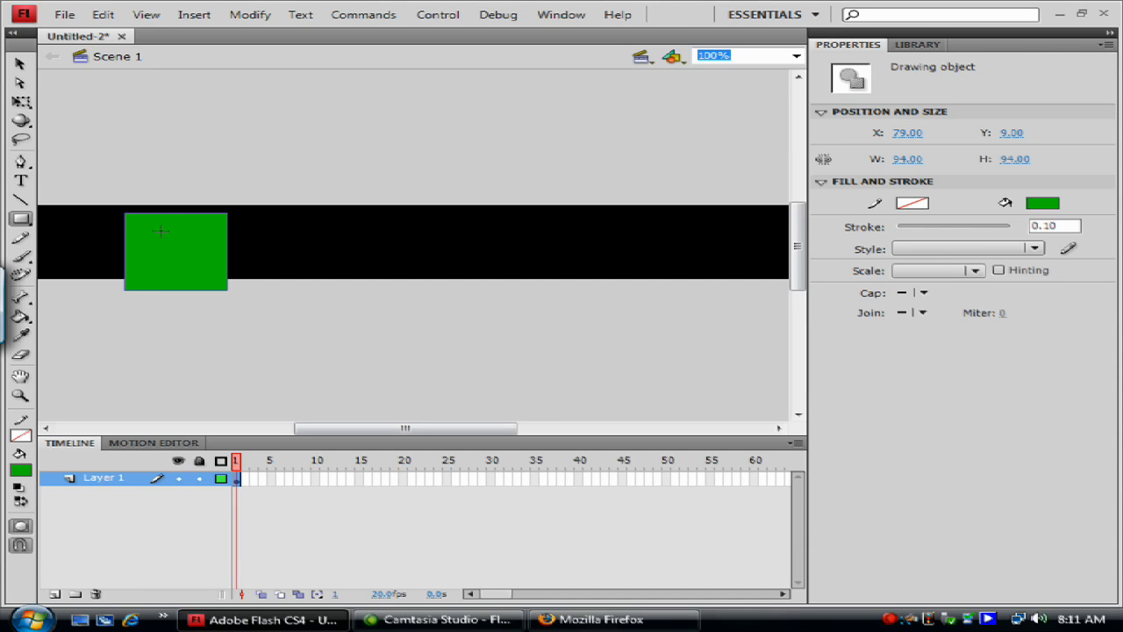
# Open the green drawing object for editing and select the shape inside it
pyautogui.click(19, 64)
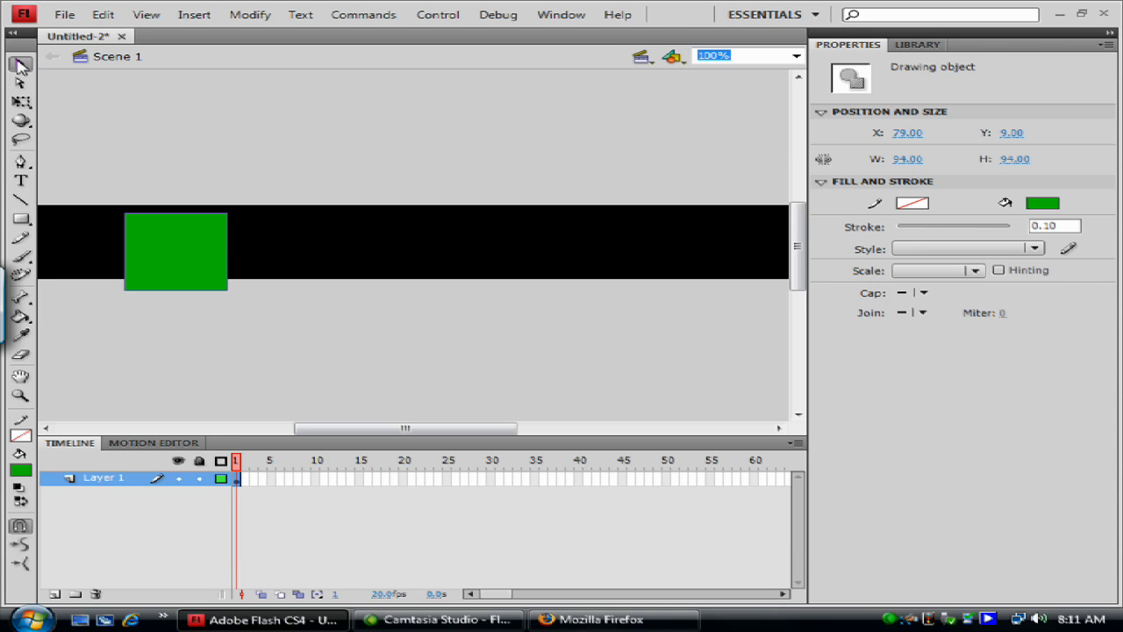
pyautogui.doubleClick(173, 265)
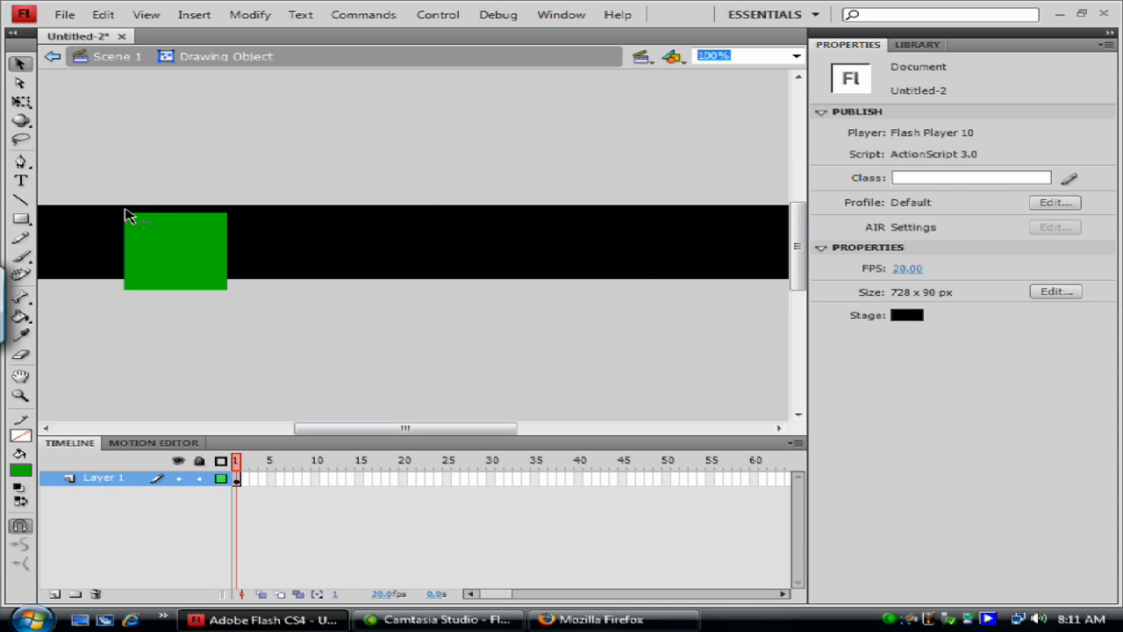
pyautogui.click(195, 258)
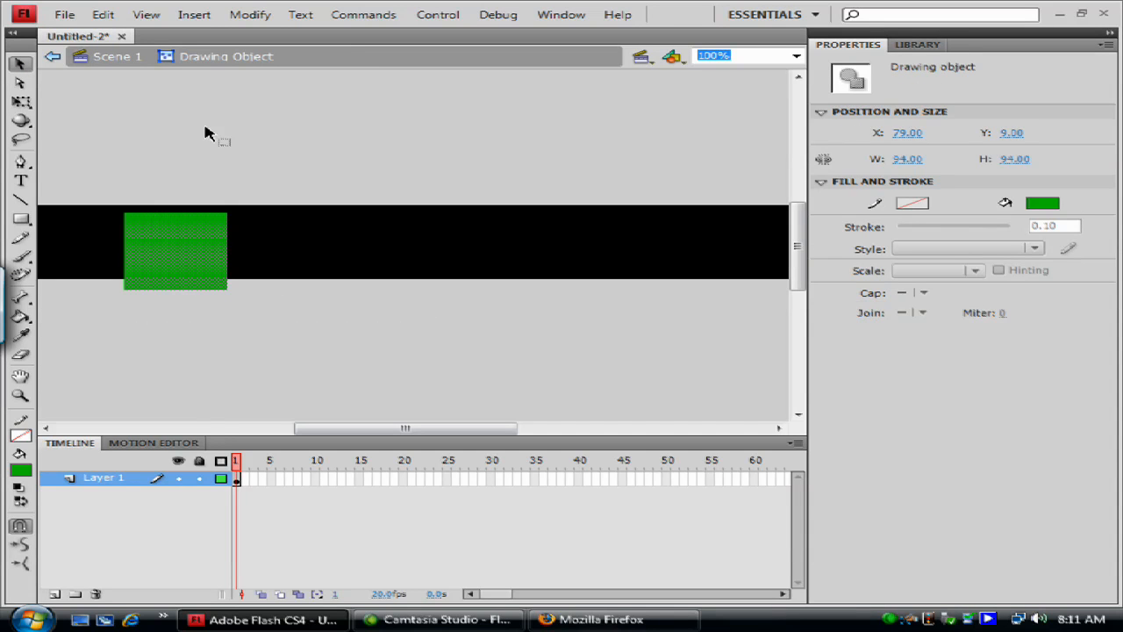
pyautogui.click(17, 530)
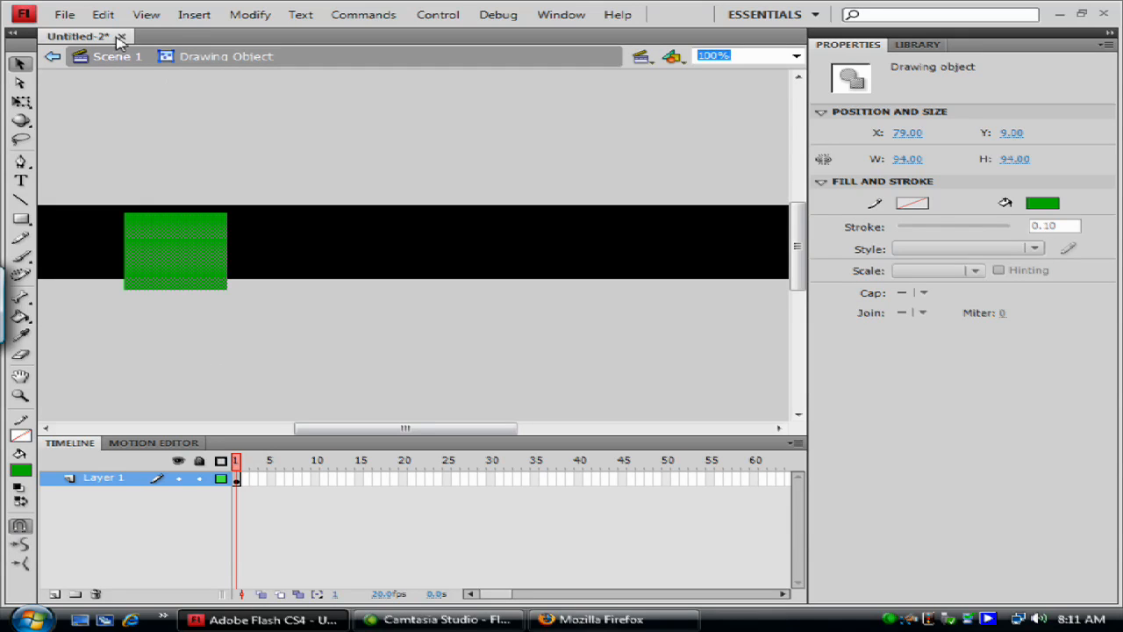